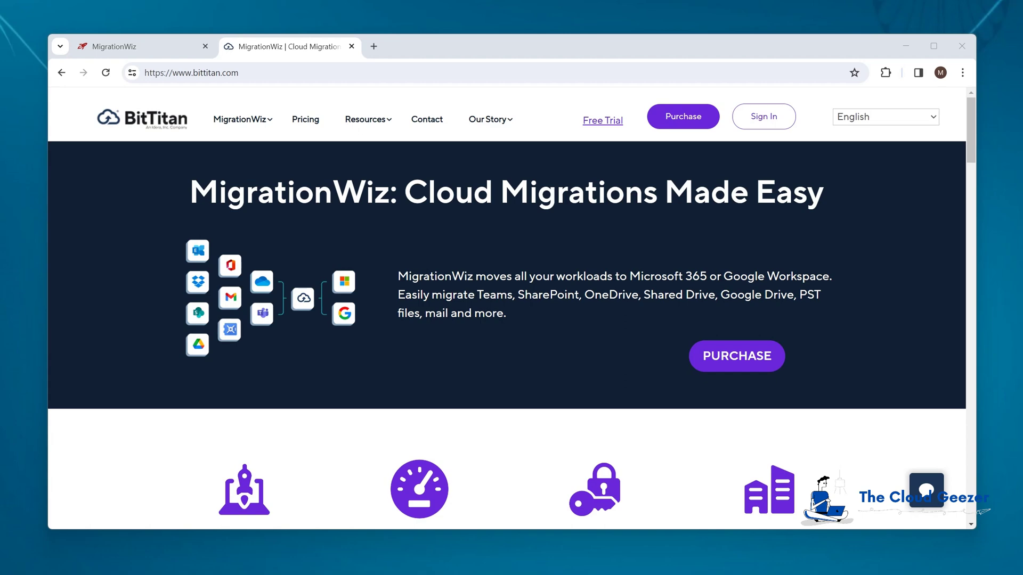
# Open the 'MigrationWiz Authentication Set-Up Changes Required' alert article from the MigrationWiz dashboard
pyautogui.click(159, 47)
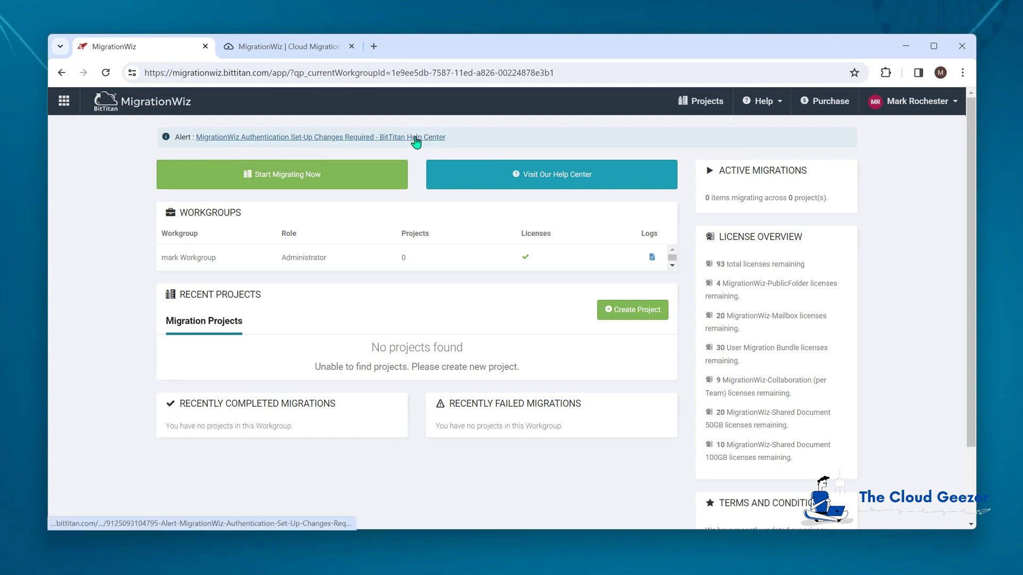
pyautogui.click(365, 139)
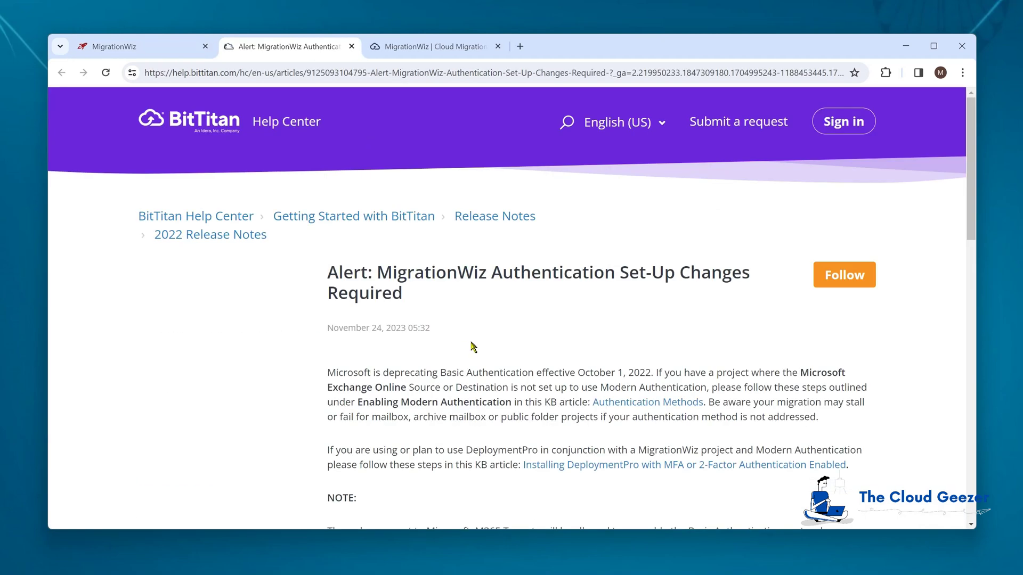
pyautogui.scroll(-2, 475, 348)
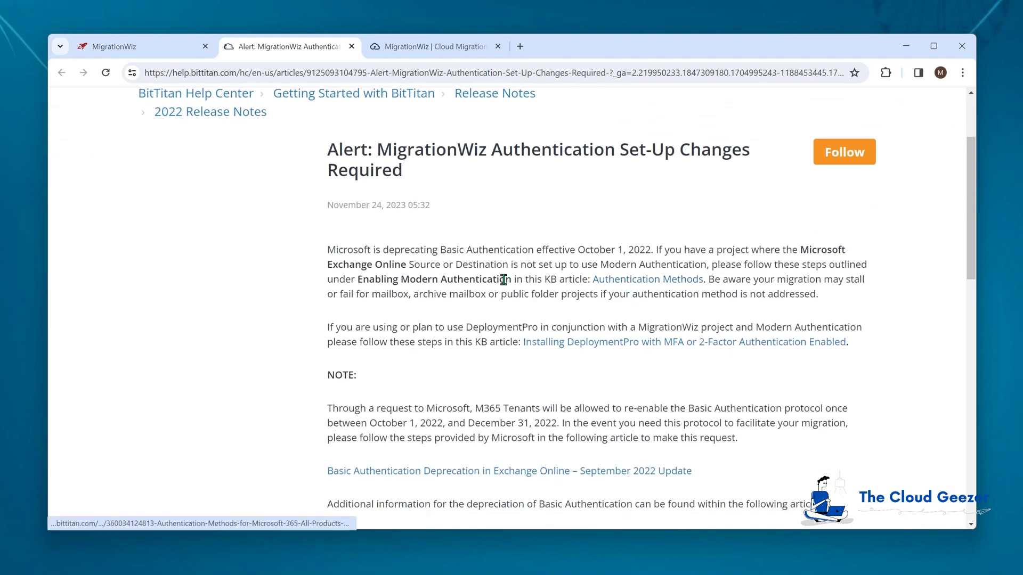
# Open the Authentication Methods article linked from the alert
pyautogui.scroll(-3, 504, 282)
pyautogui.scroll(4, 503, 288)
pyautogui.click(649, 283)
# Read through to the Registration and Configuration steps 11–13, then return to MigrationWiz
pyautogui.scroll(-2, 580, 291)
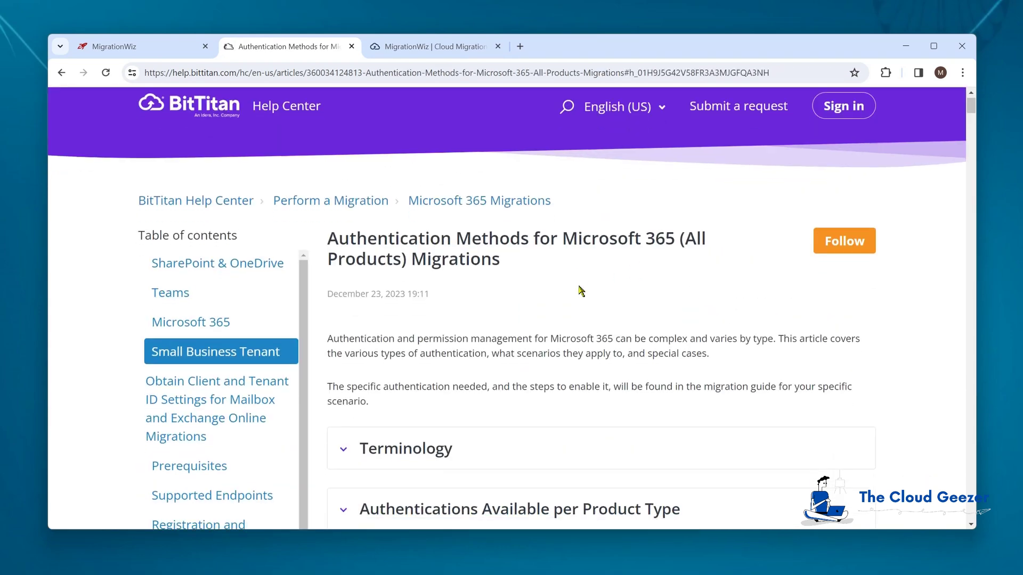
pyautogui.scroll(-15, 580, 292)
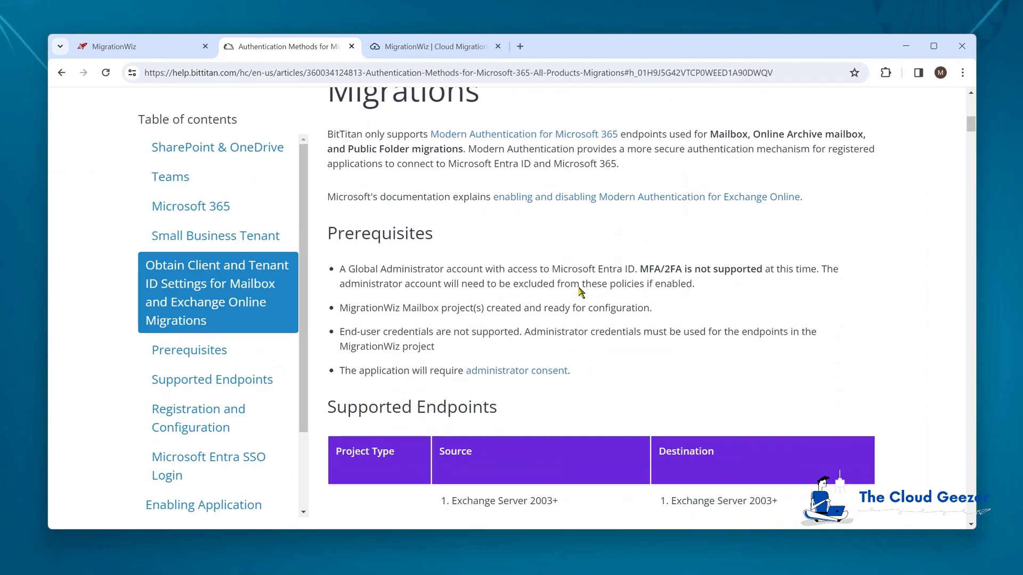
pyautogui.scroll(-14, 581, 293)
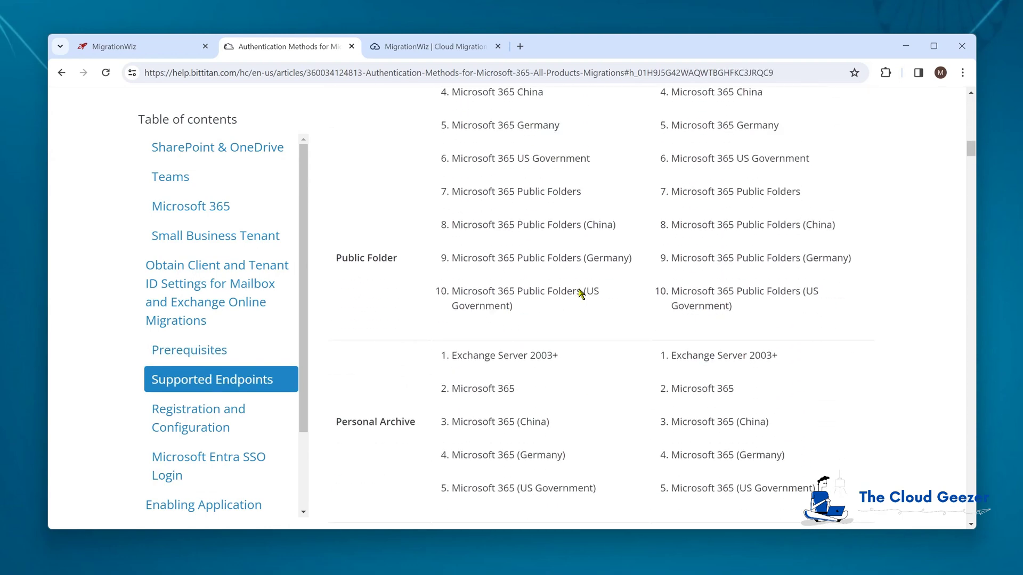
pyautogui.scroll(-6, 581, 293)
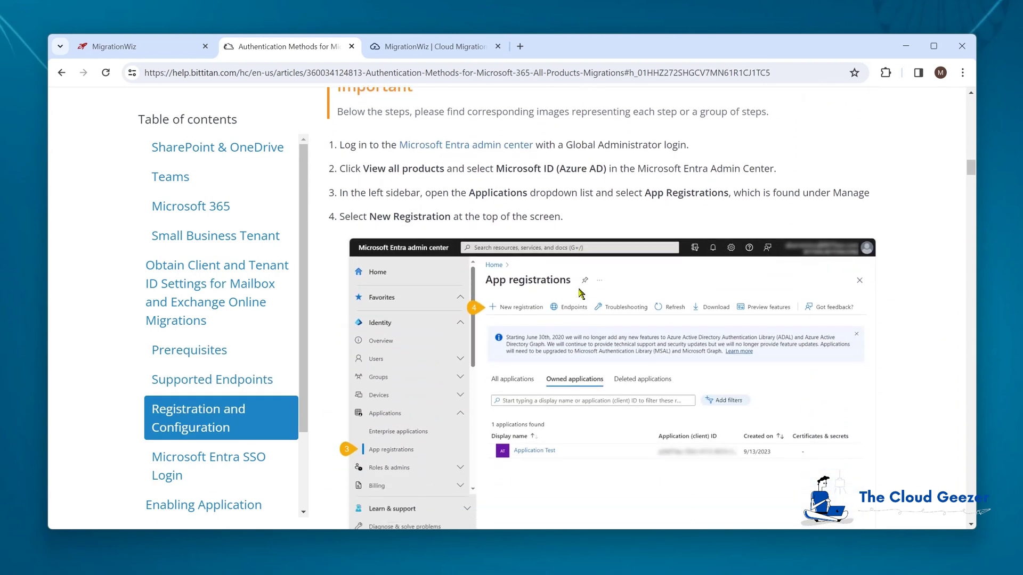
pyautogui.scroll(1, 581, 293)
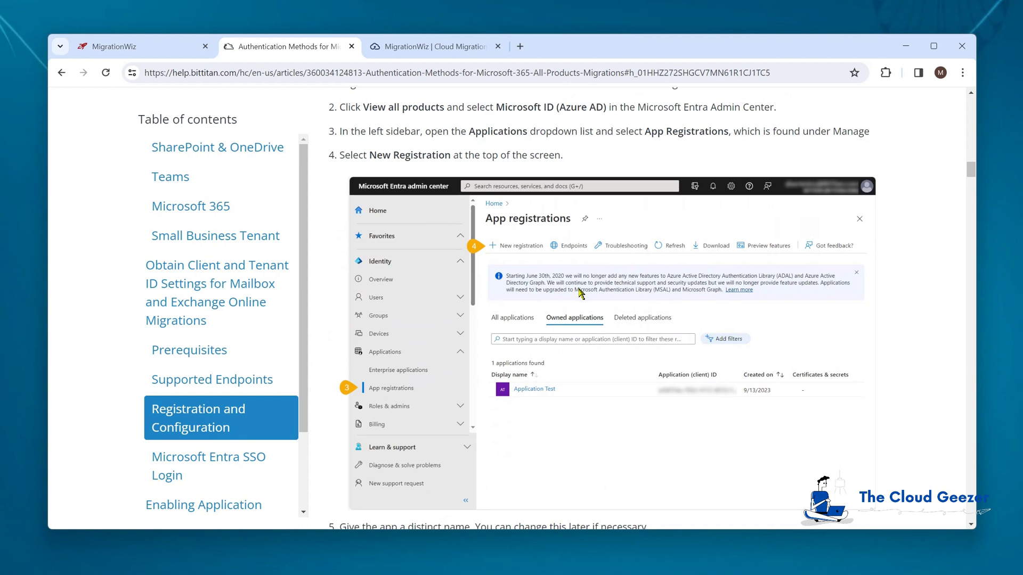
pyautogui.scroll(-1, 582, 295)
pyautogui.scroll(-4, 583, 296)
pyautogui.scroll(-3, 583, 294)
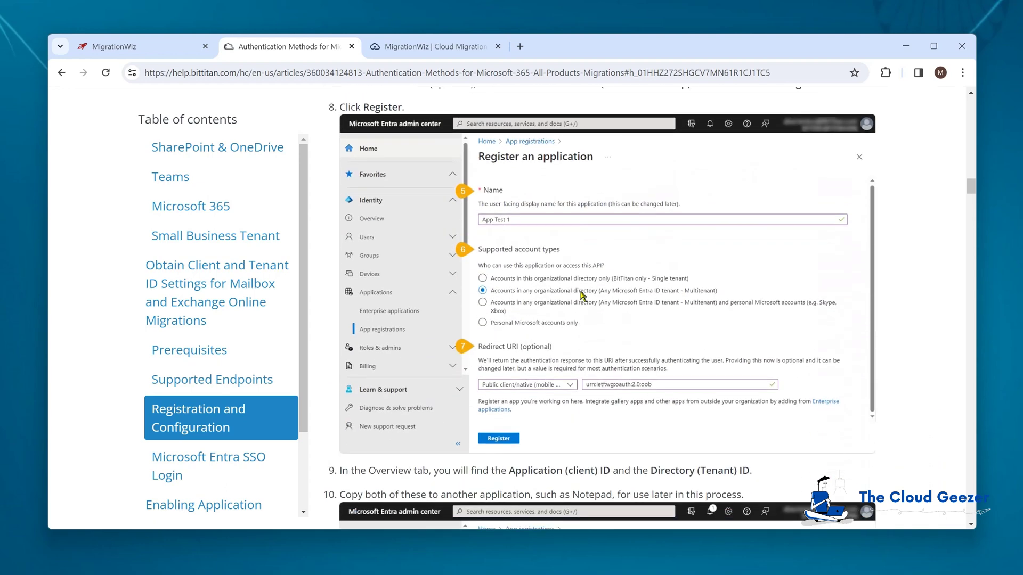
pyautogui.scroll(-1, 581, 295)
pyautogui.scroll(-4, 583, 296)
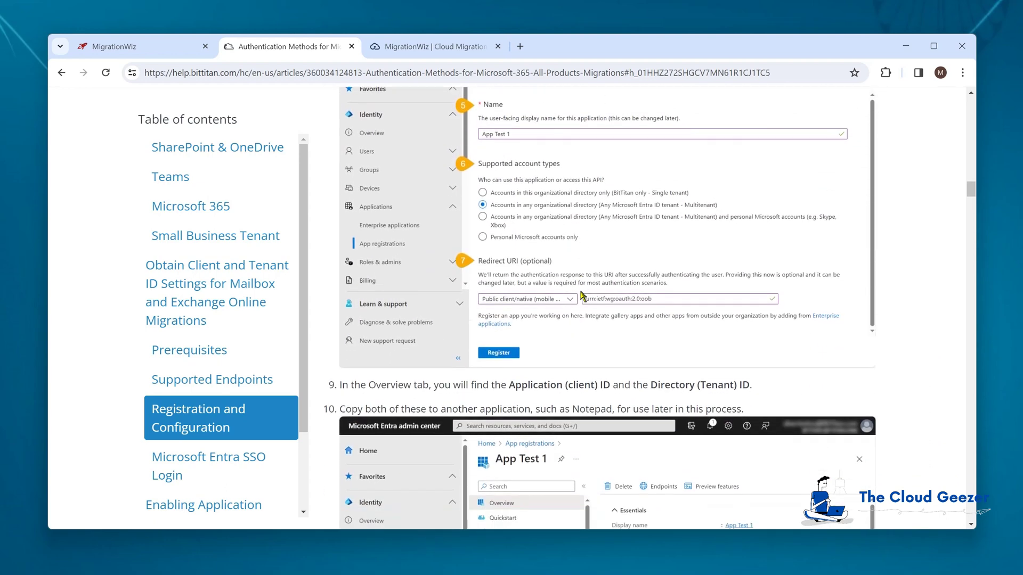
pyautogui.scroll(-2, 583, 296)
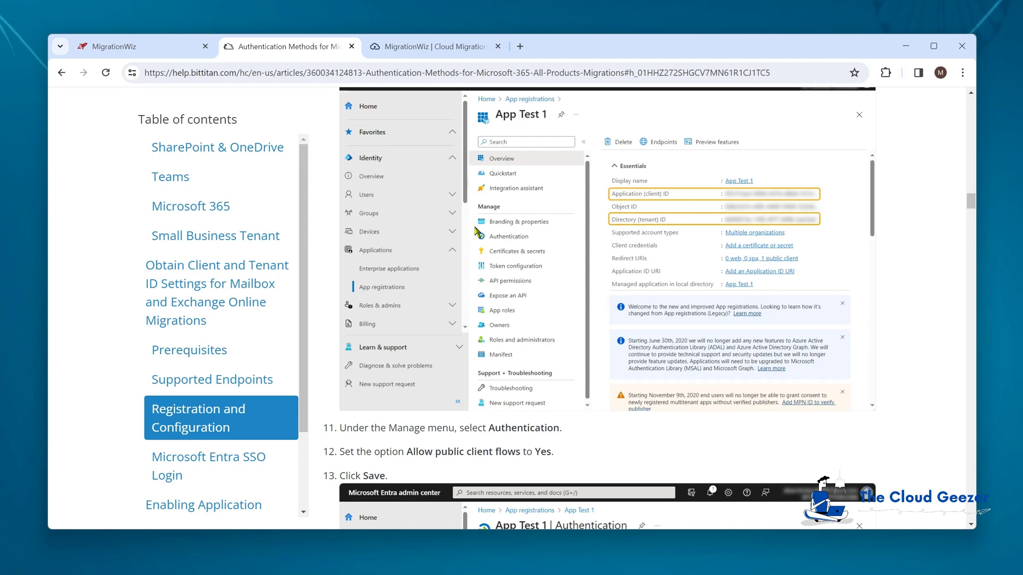
pyautogui.click(169, 47)
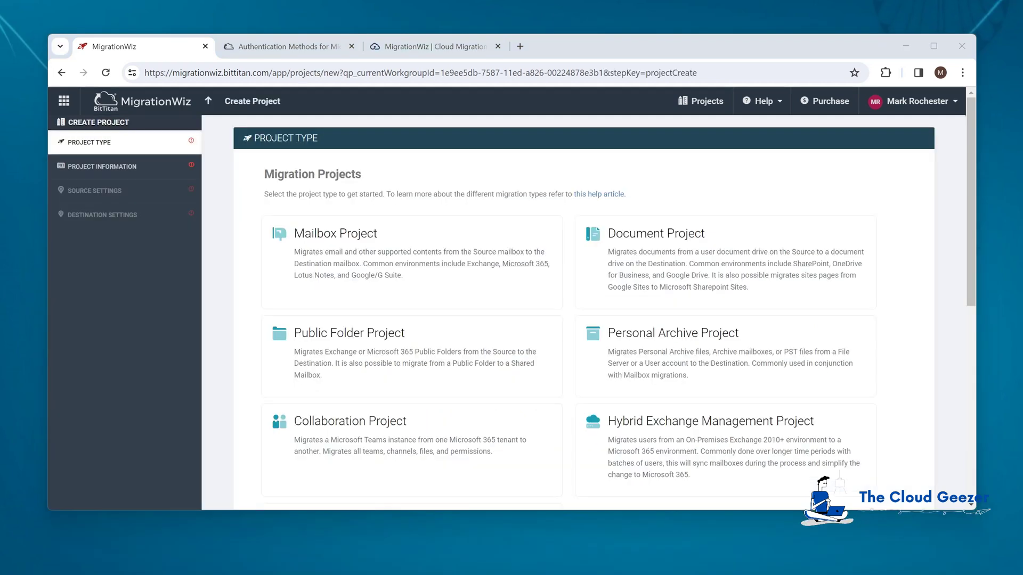
# Choose Mailbox Project, advance to Source Settings, and start a new source endpoint
pyautogui.click(387, 256)
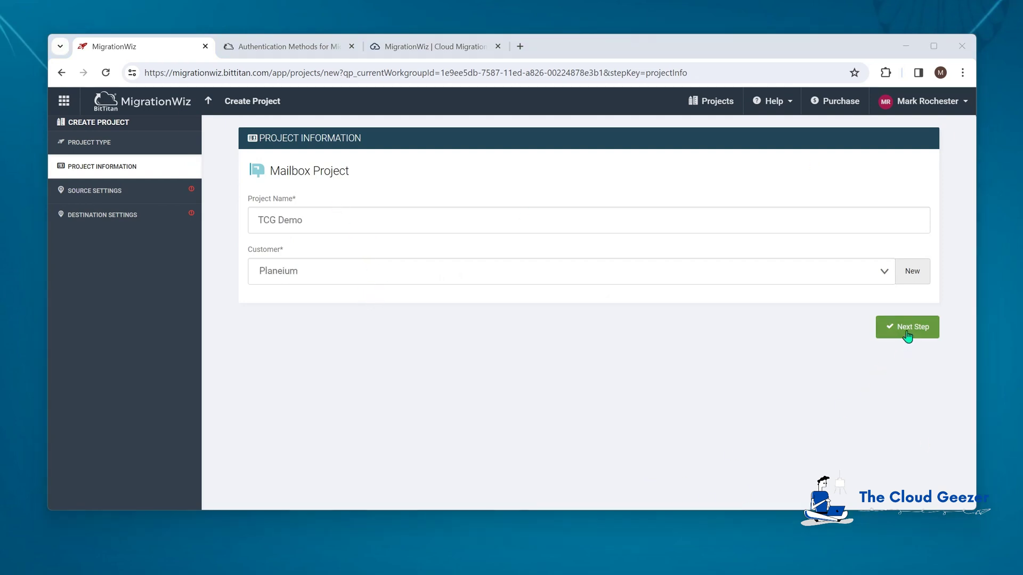
pyautogui.click(908, 336)
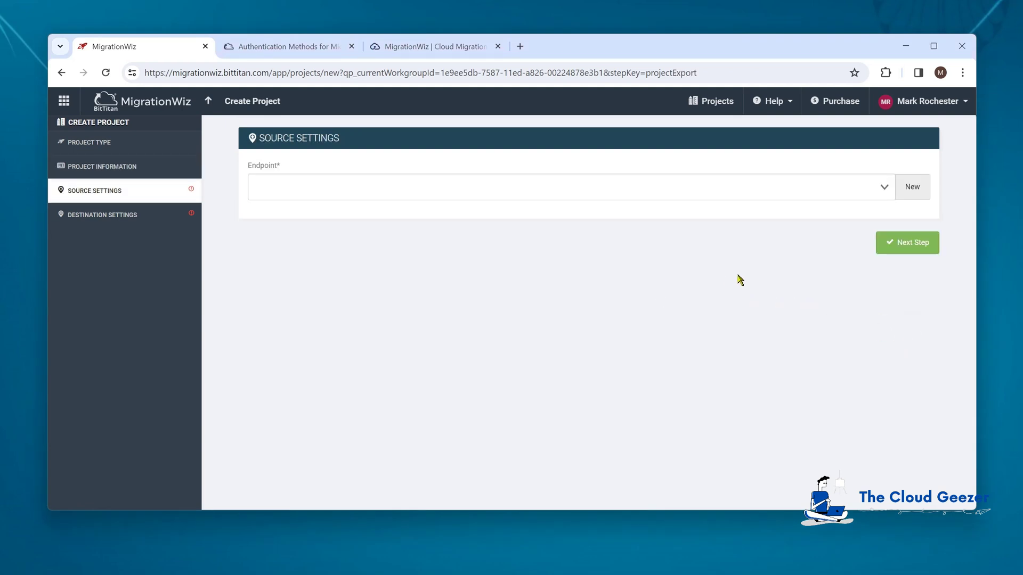
pyautogui.click(922, 187)
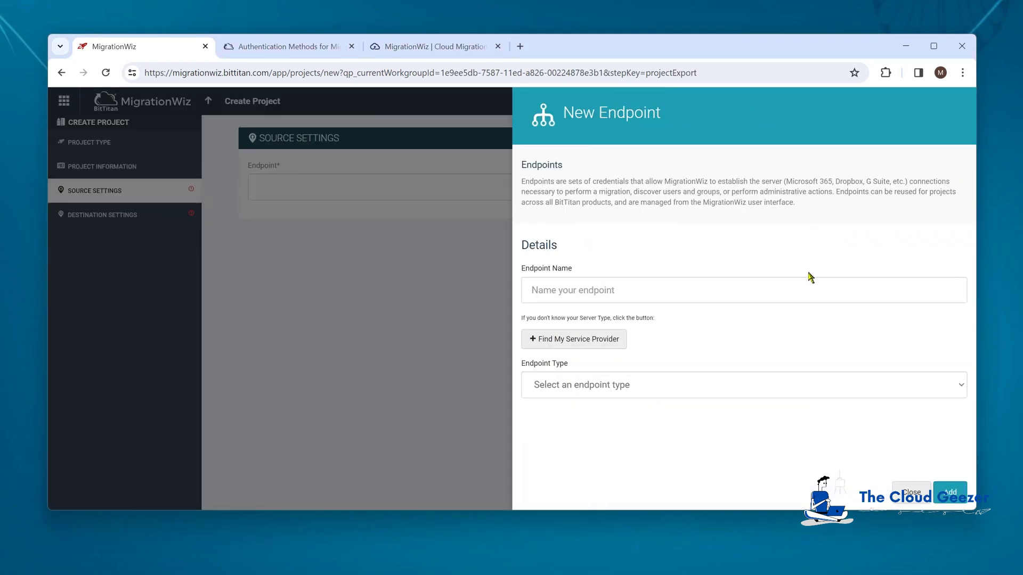
# Add a Microsoft 365 endpoint named 'Migration Frog M365' with administrator credentials
pyautogui.write('Migration Frog M365')
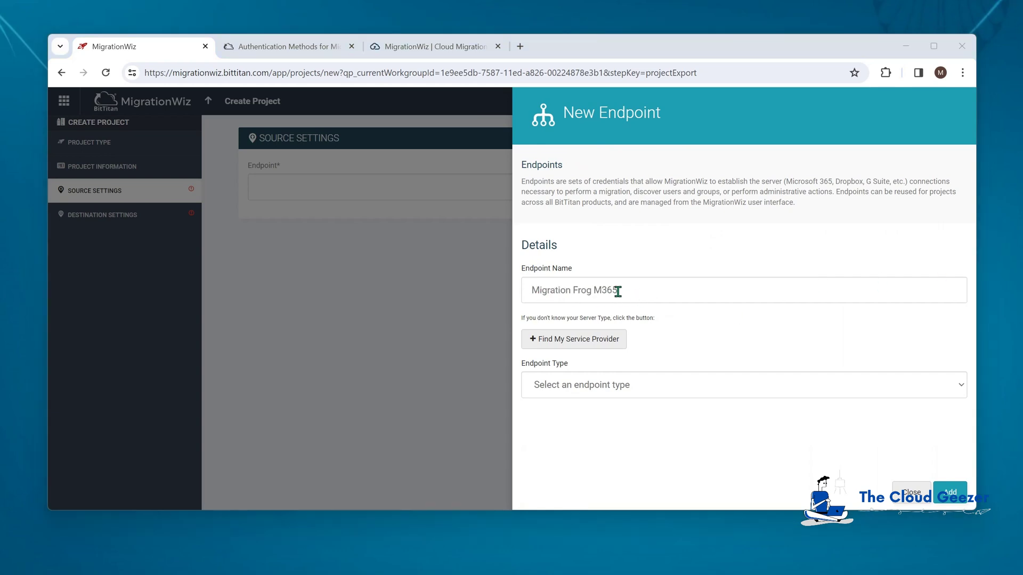
pyautogui.click(650, 392)
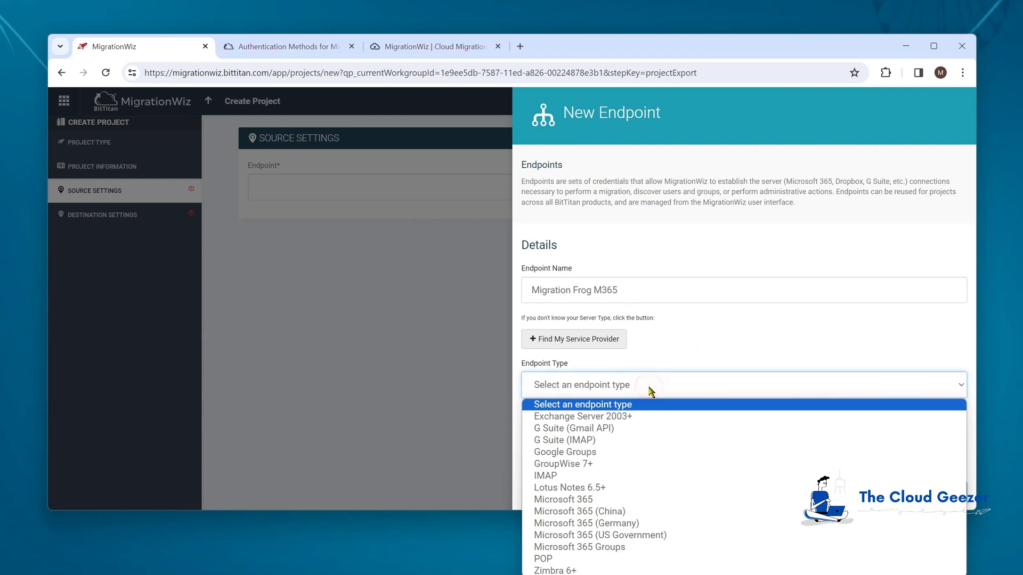
pyautogui.click(584, 501)
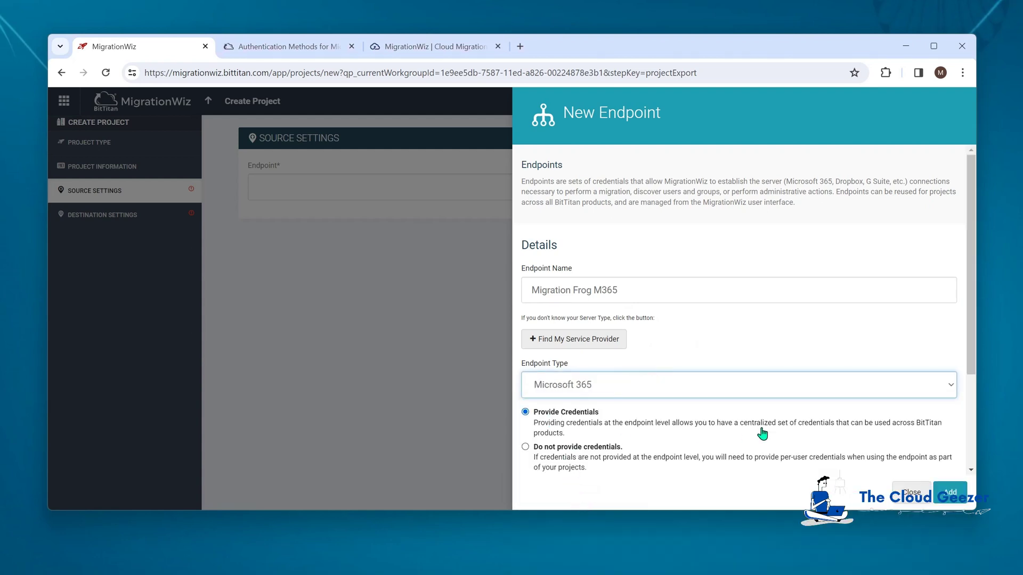
pyautogui.scroll(-3, 764, 434)
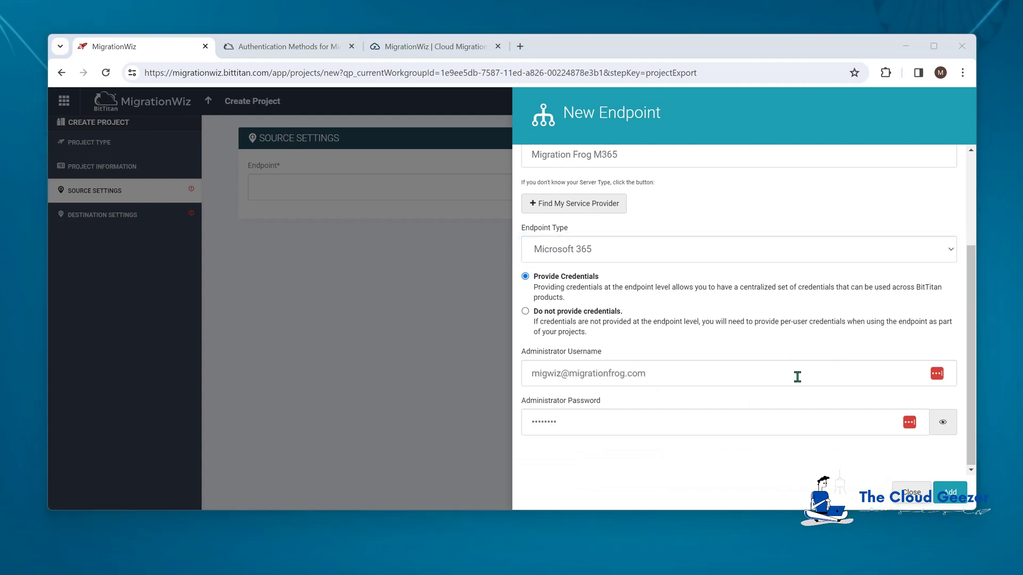
pyautogui.click(950, 492)
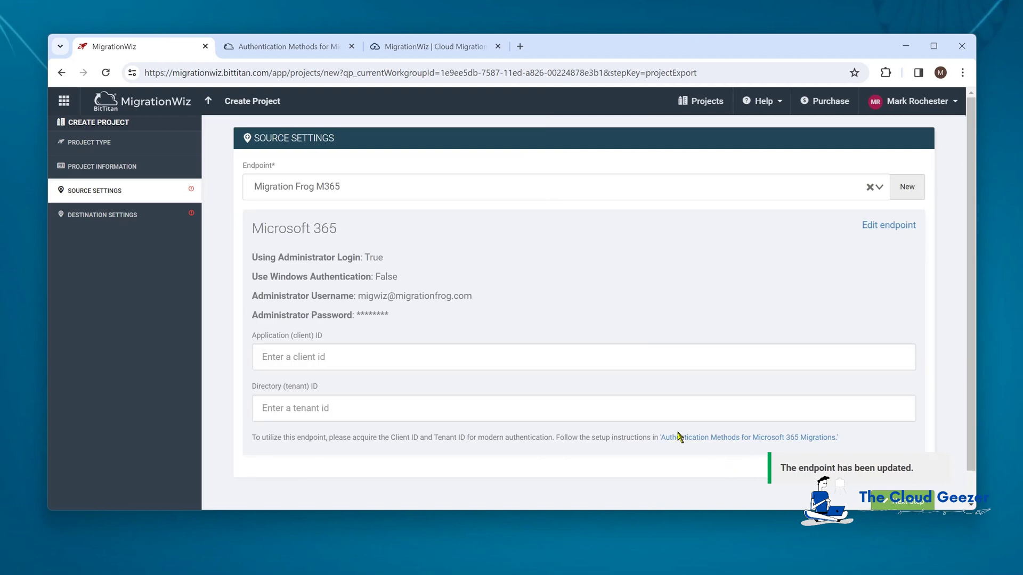
# Decline the LastPass prompt to save the credentials
pyautogui.click(845, 197)
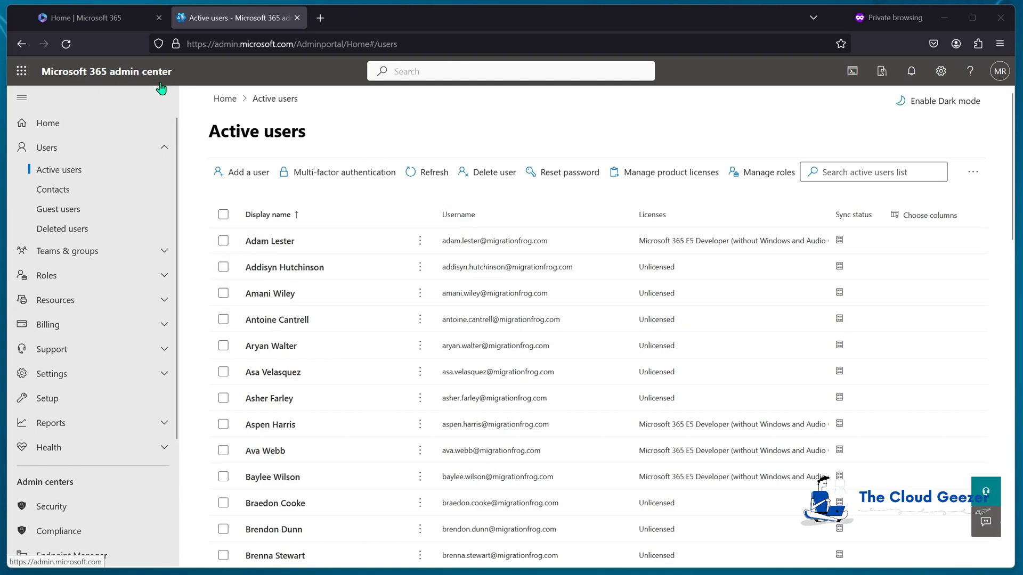
# Open Identity under Admin centers to launch the Microsoft Entra admin center
pyautogui.scroll(-3, 127, 285)
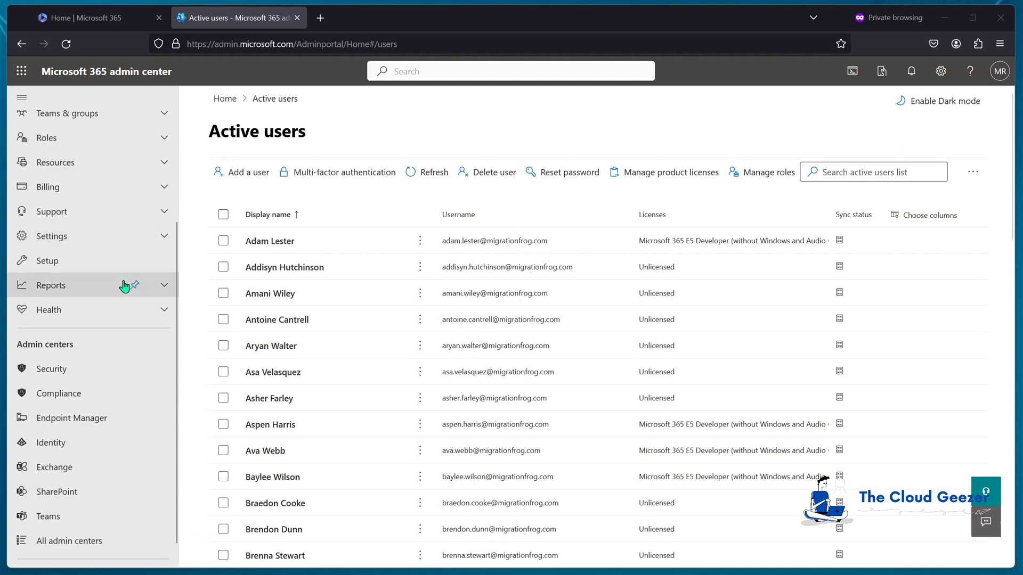
pyautogui.click(63, 445)
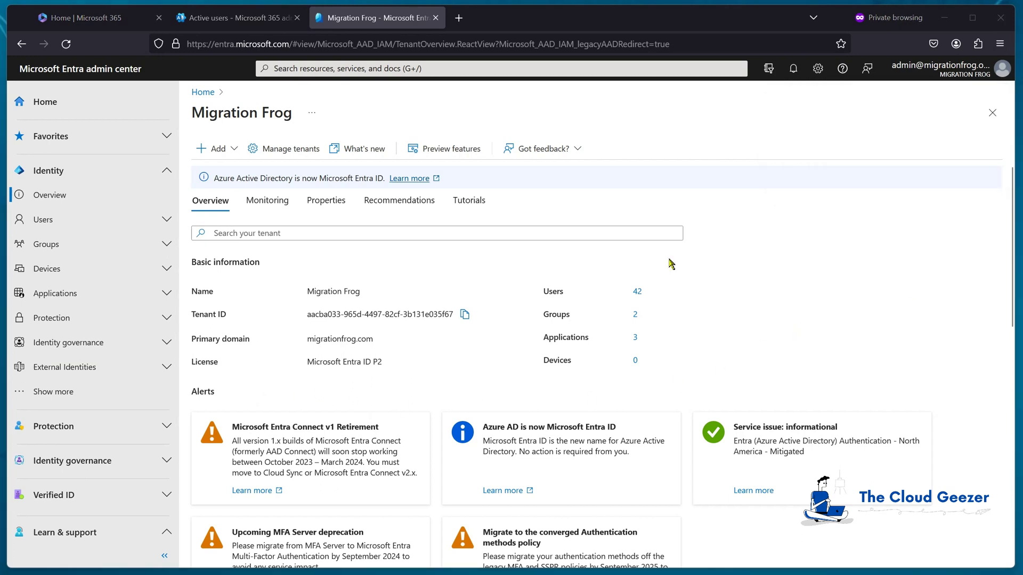
# Start a new app registration 'Migration Wiz' with multitenant accounts and a Public client/native redirect platform
pyautogui.click(149, 293)
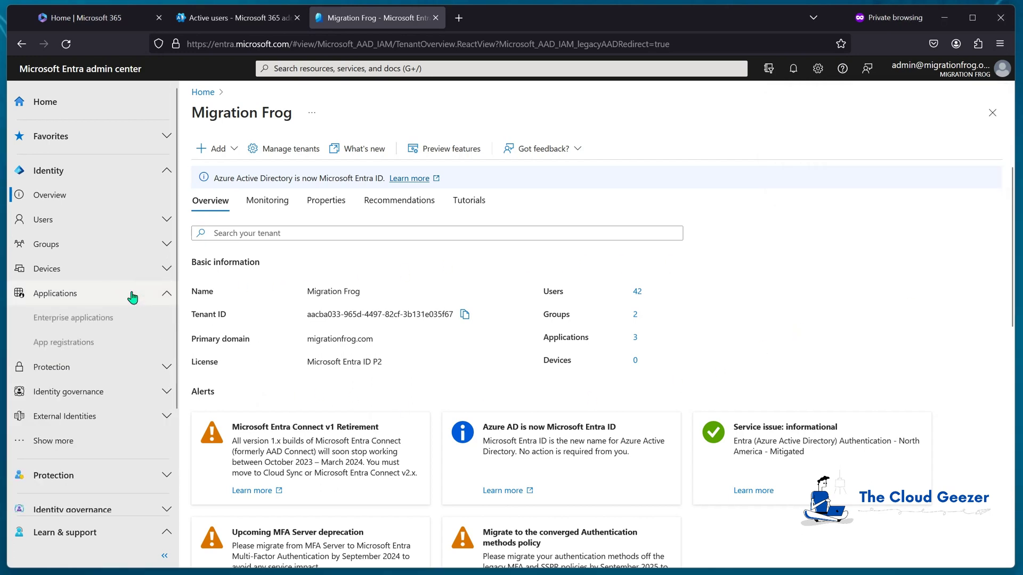
pyautogui.click(78, 346)
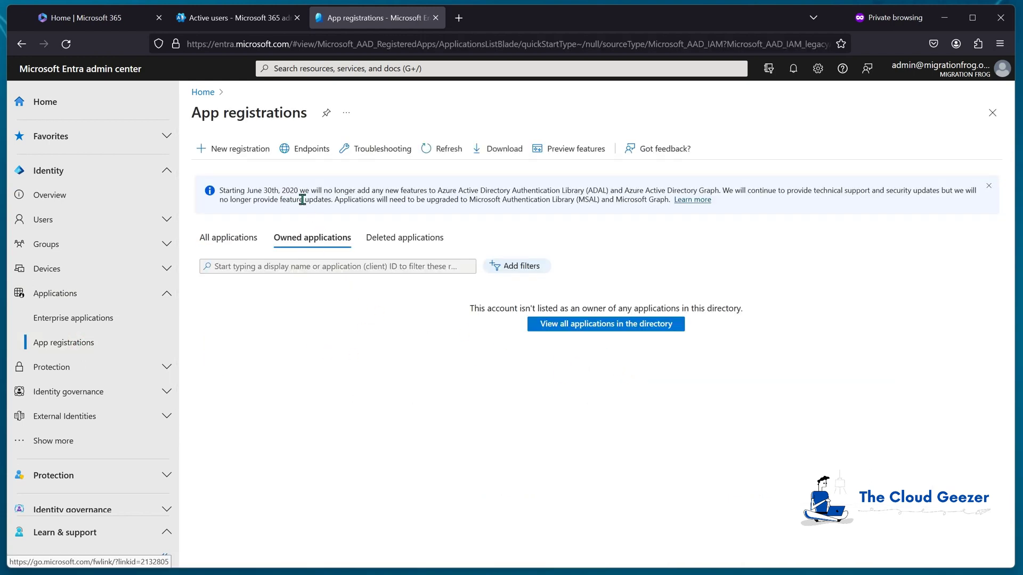
pyautogui.click(242, 149)
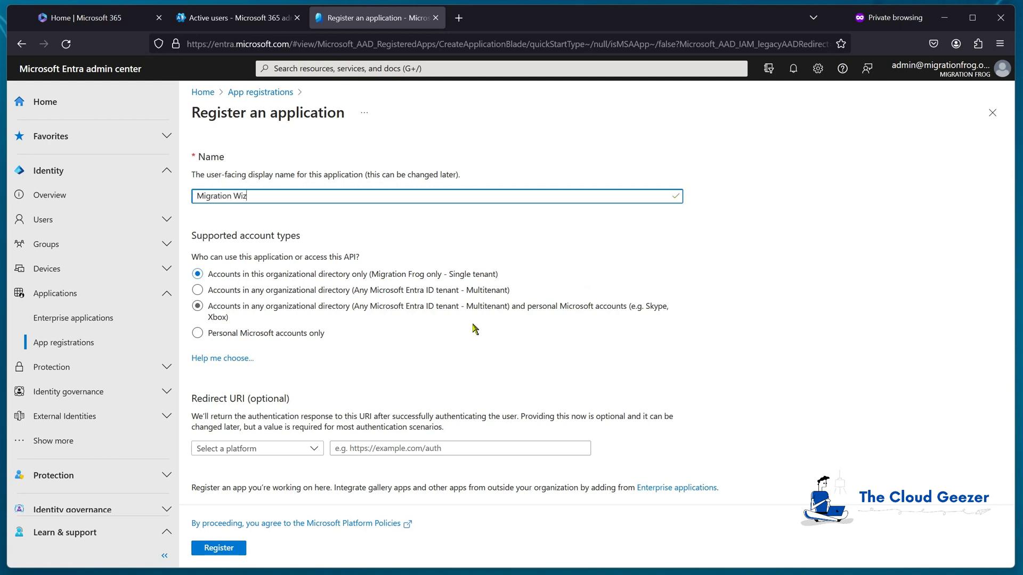
pyautogui.click(199, 292)
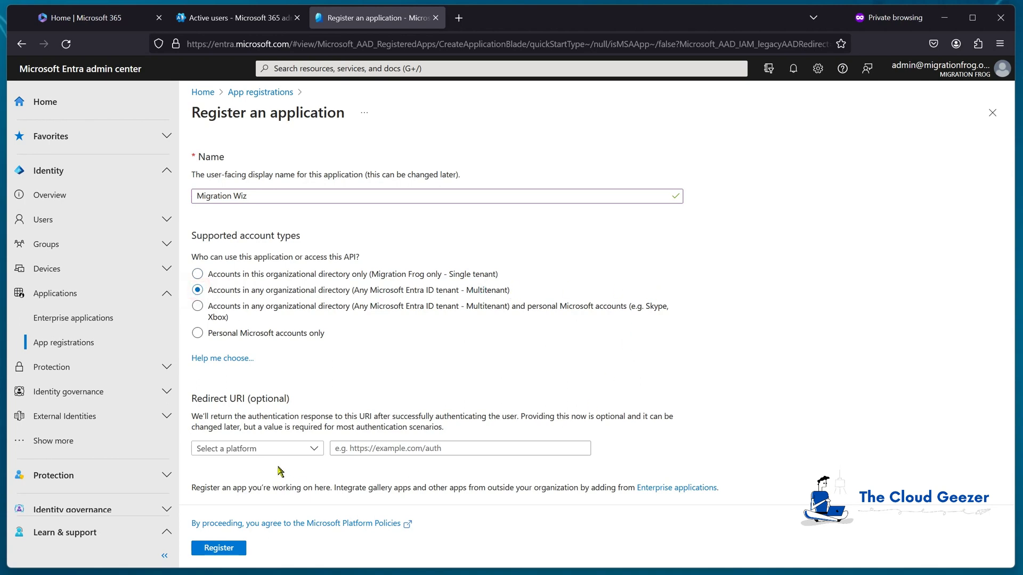
pyautogui.click(280, 451)
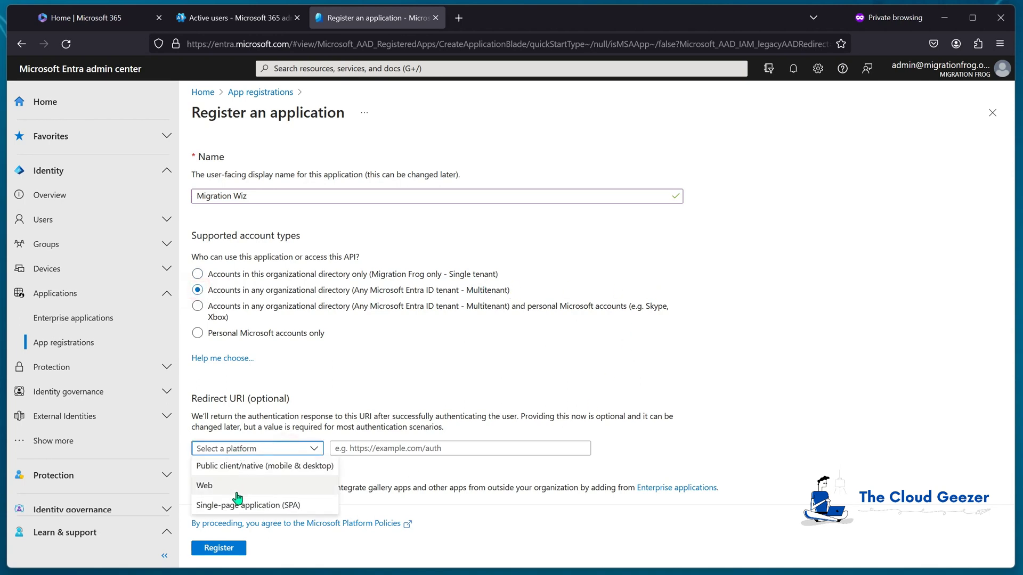
pyautogui.click(241, 466)
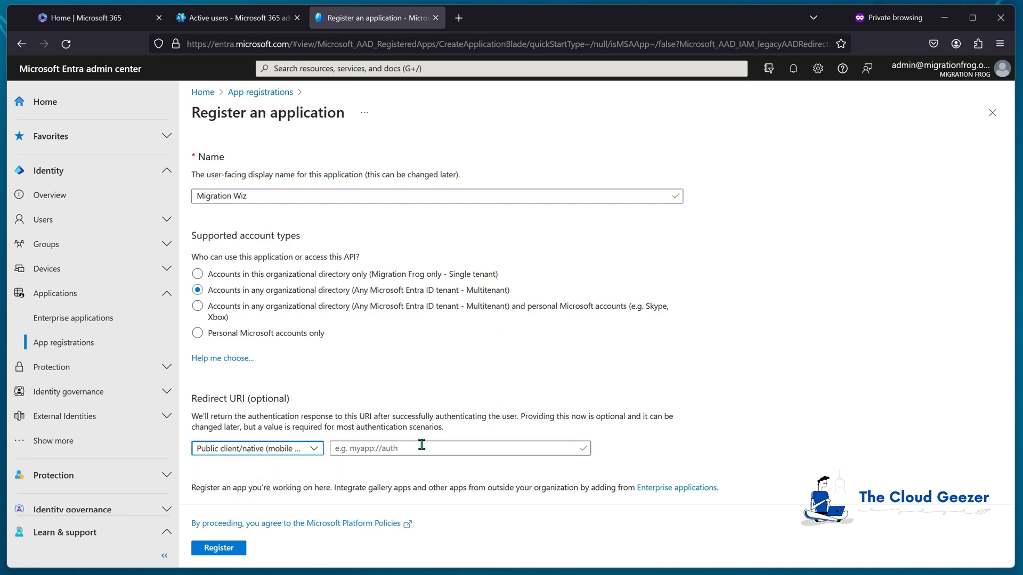
pyautogui.click(400, 449)
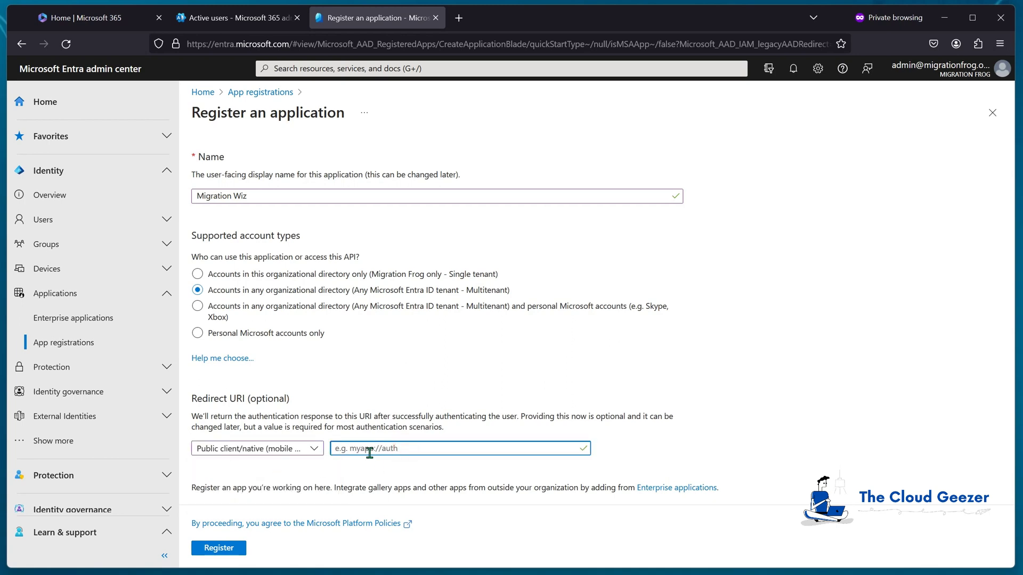
pyautogui.hotkey('alt', 'Tab')
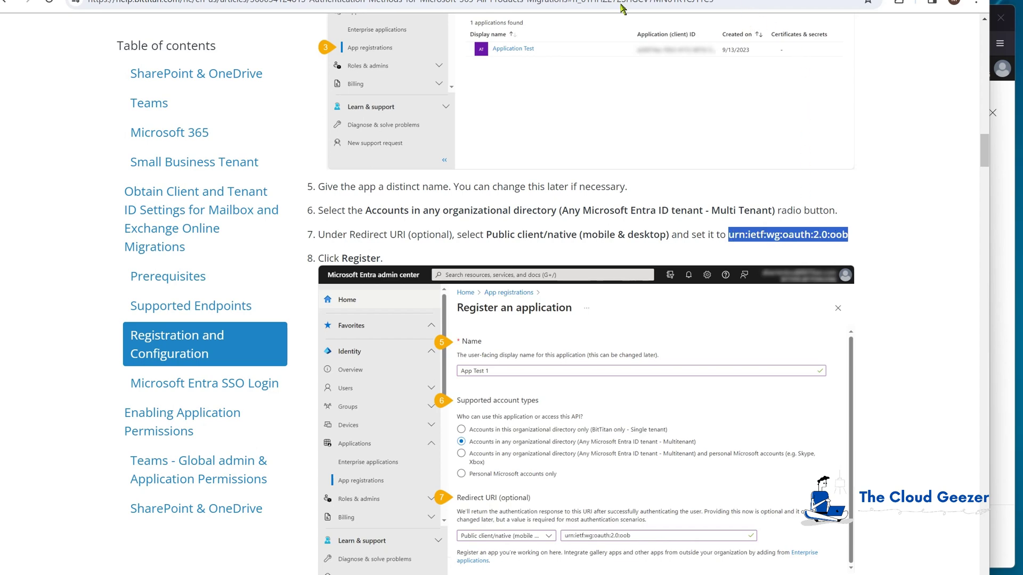
# Paste urn:ietf:wg:oauth:2.0:oob as the Migration Wiz registration's redirect URI
pyautogui.hotkey('alt', 'Tab')
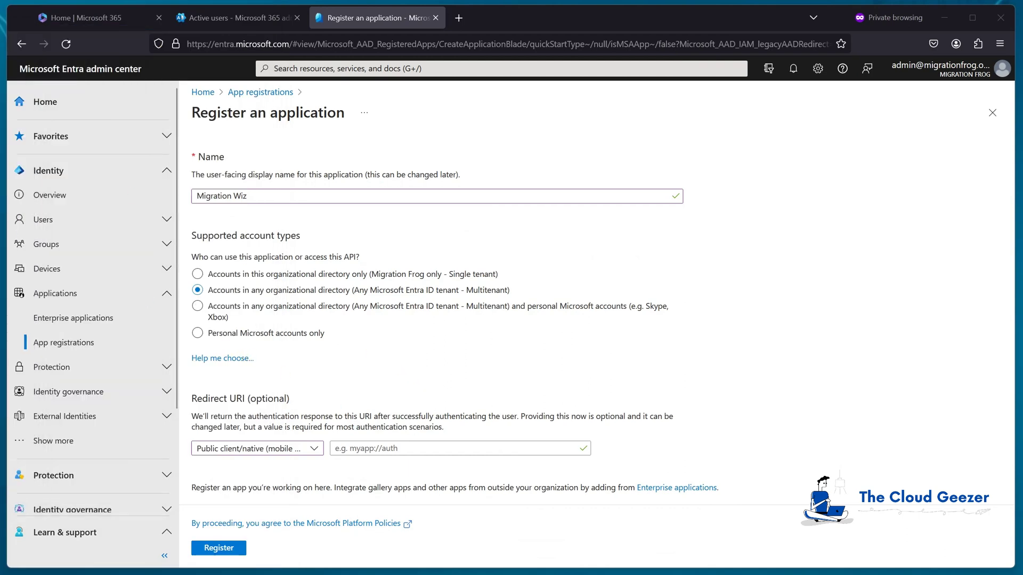
pyautogui.click(416, 448)
pyautogui.write('urn:ietf:wg:oauth:2.0:oob')
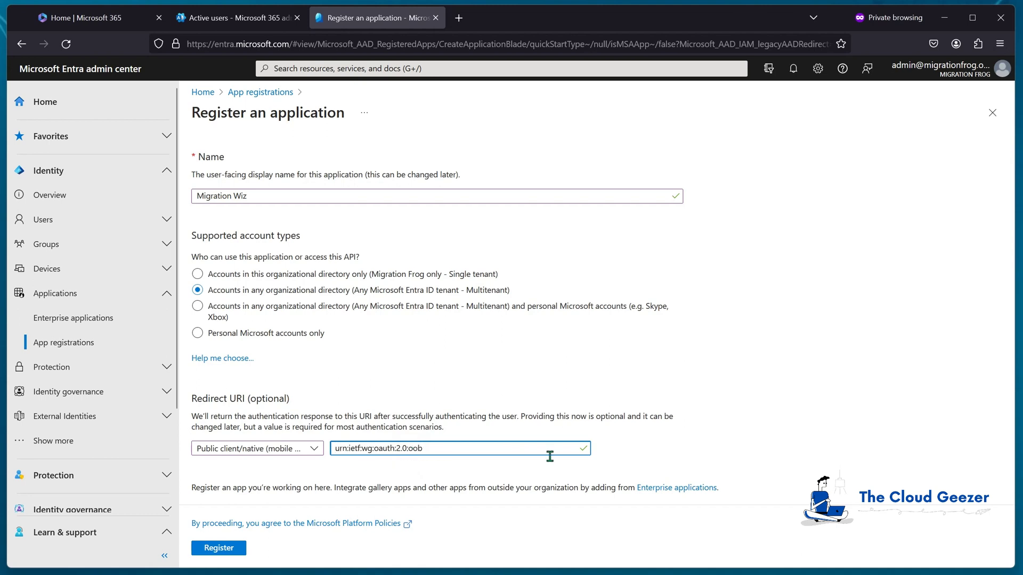
pyautogui.click(719, 454)
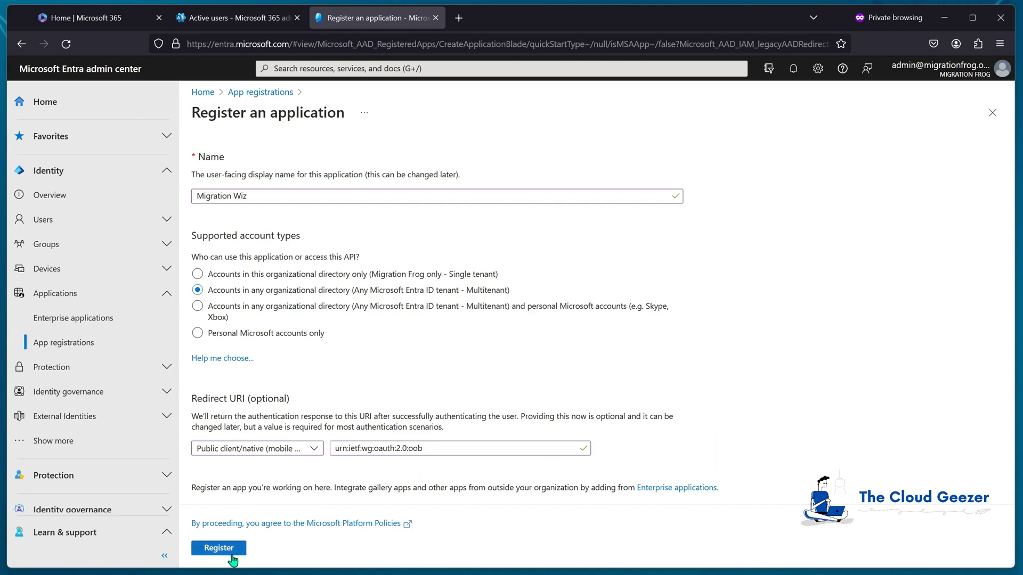
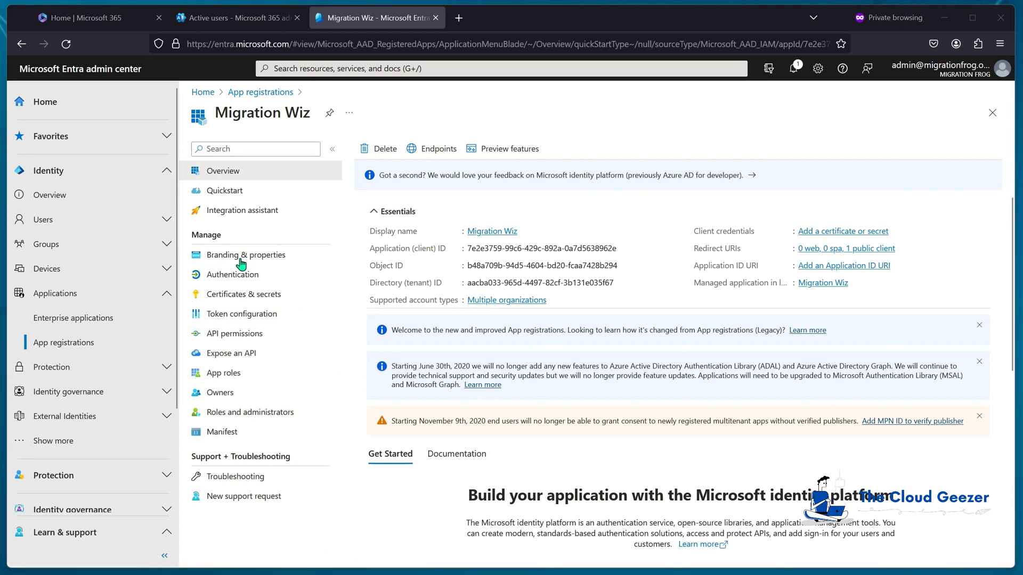
# Set Allow public client flows to Yes for Migration Wiz, save, and go to API permissions
pyautogui.click(225, 277)
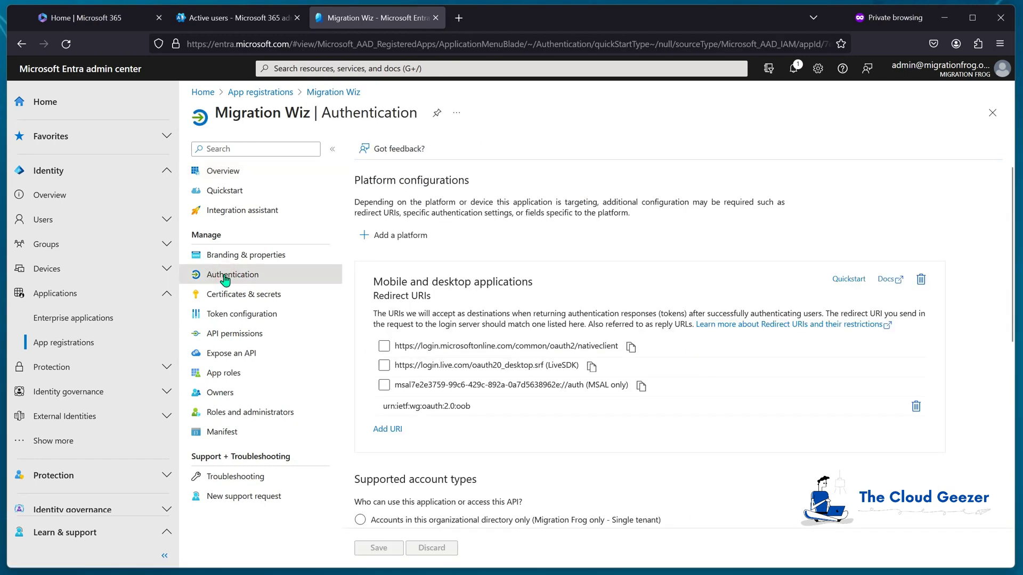
pyautogui.scroll(-2, 503, 327)
pyautogui.scroll(-7, 503, 330)
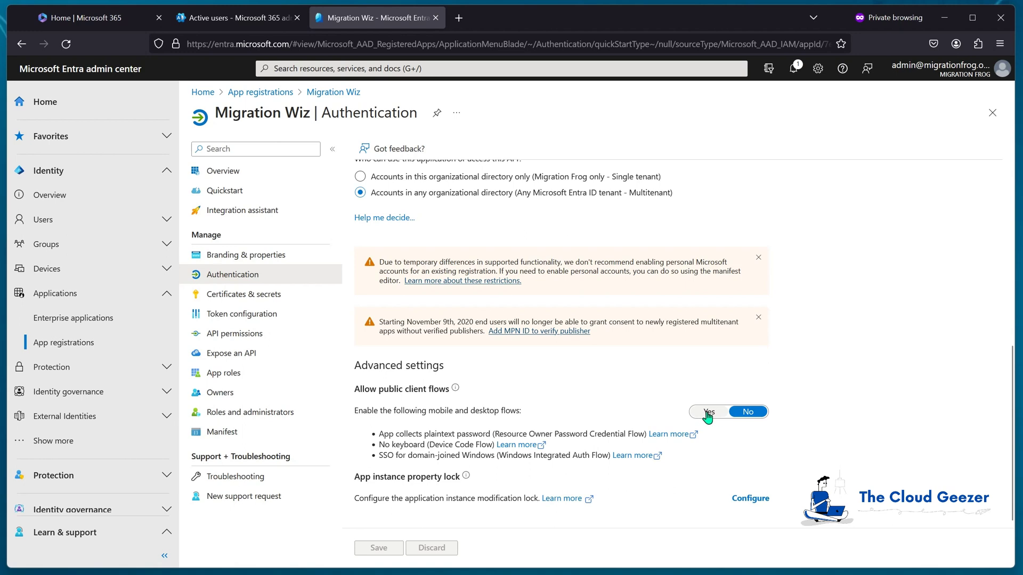
pyautogui.click(707, 414)
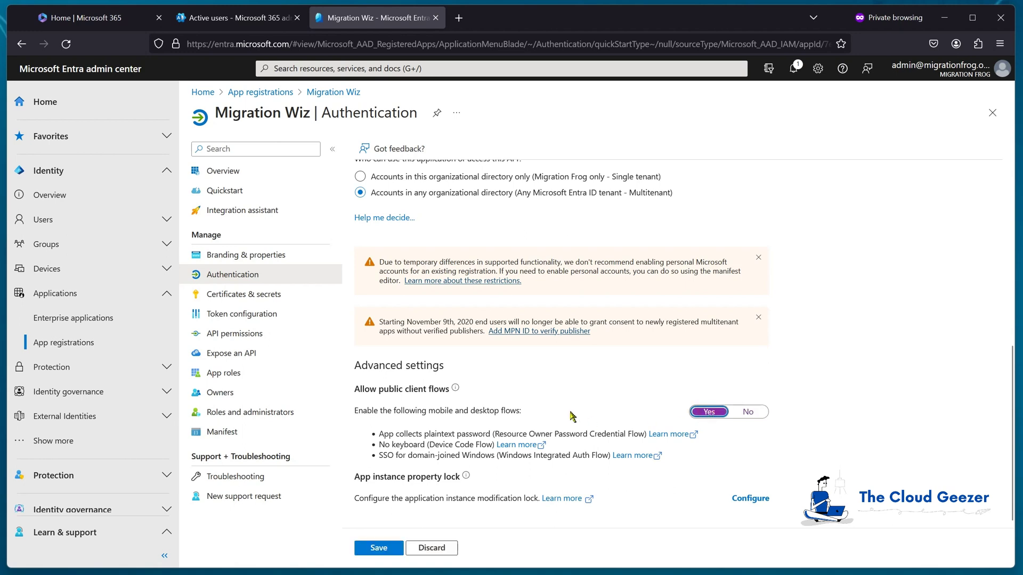
pyautogui.click(375, 549)
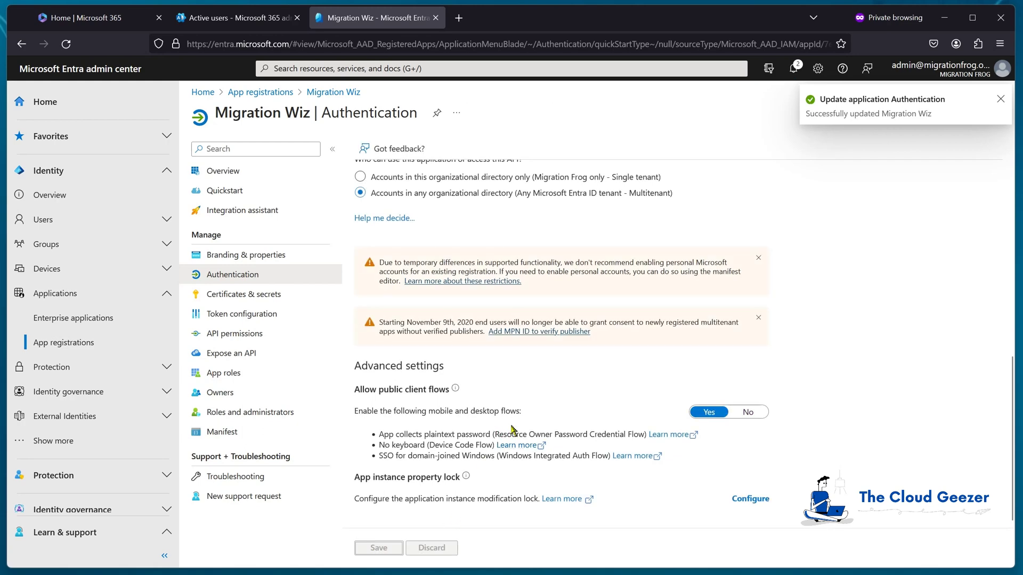
pyautogui.click(223, 337)
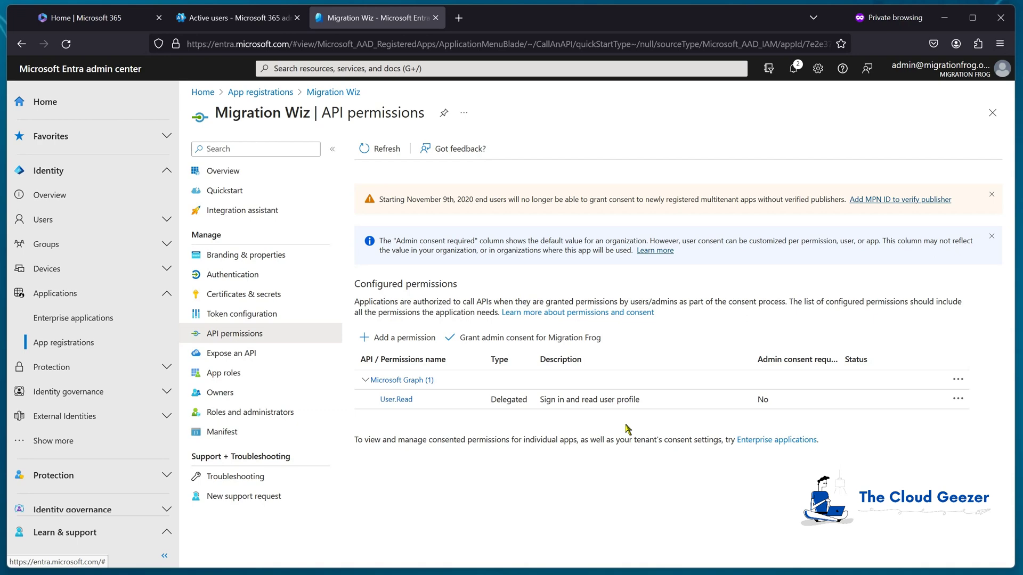
# Pick Office 365 Exchange Online from APIs my organization uses, filtering by 'off'
pyautogui.click(387, 339)
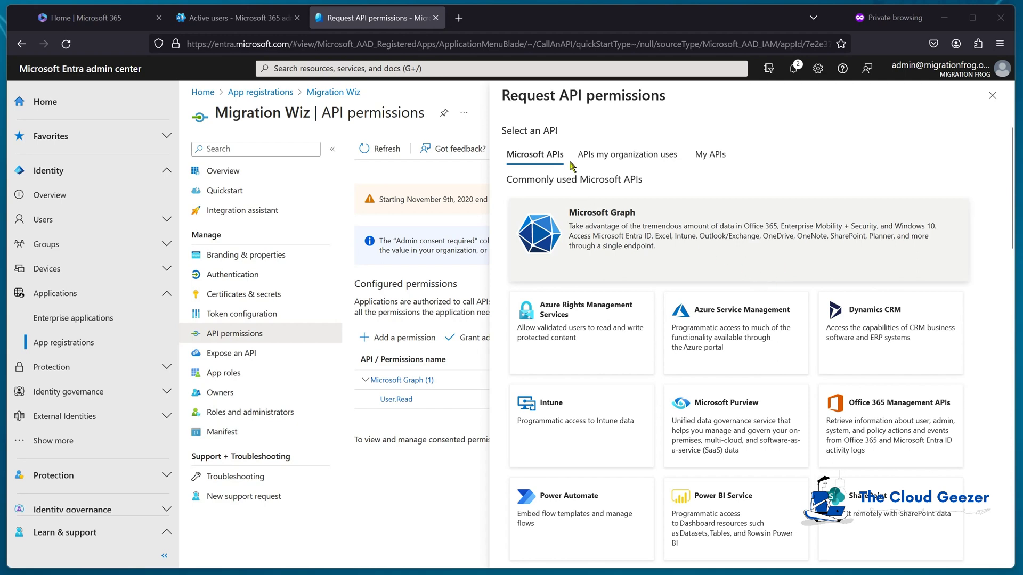
pyautogui.click(636, 158)
pyautogui.click(570, 205)
pyautogui.write('office')
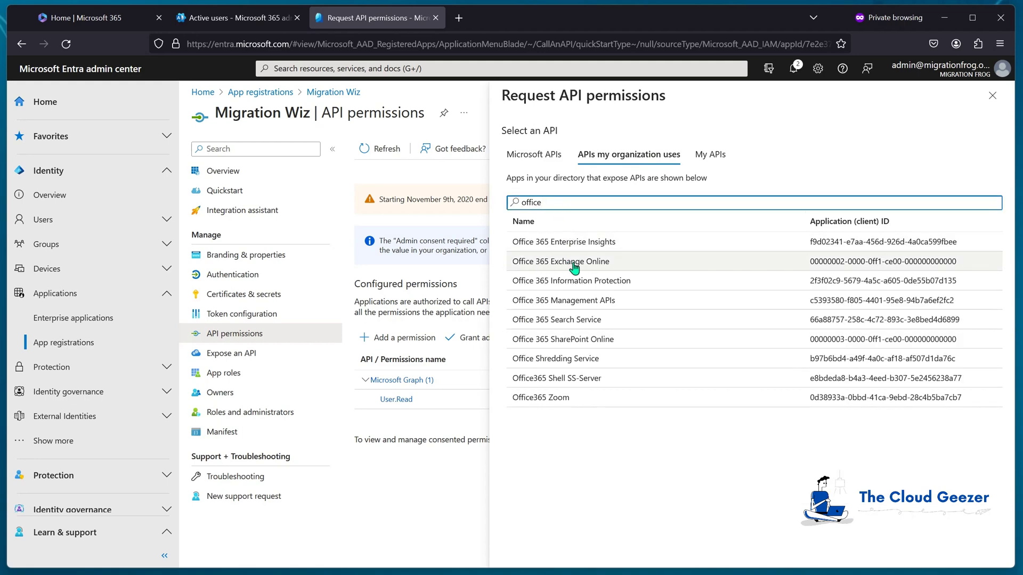
pyautogui.click(577, 262)
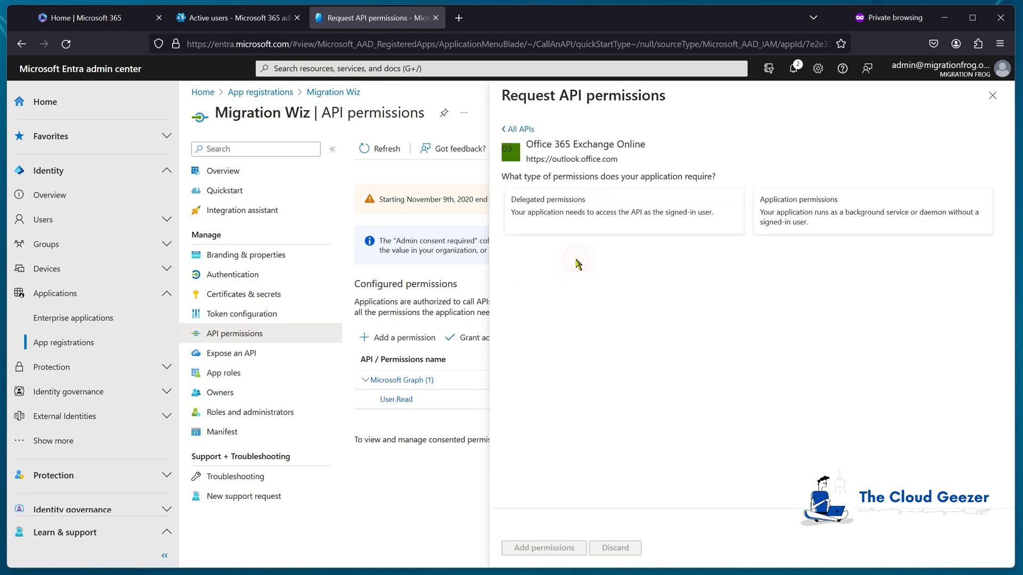
# Add the delegated EWS.AccessAsUser.All permission to the app
pyautogui.click(576, 215)
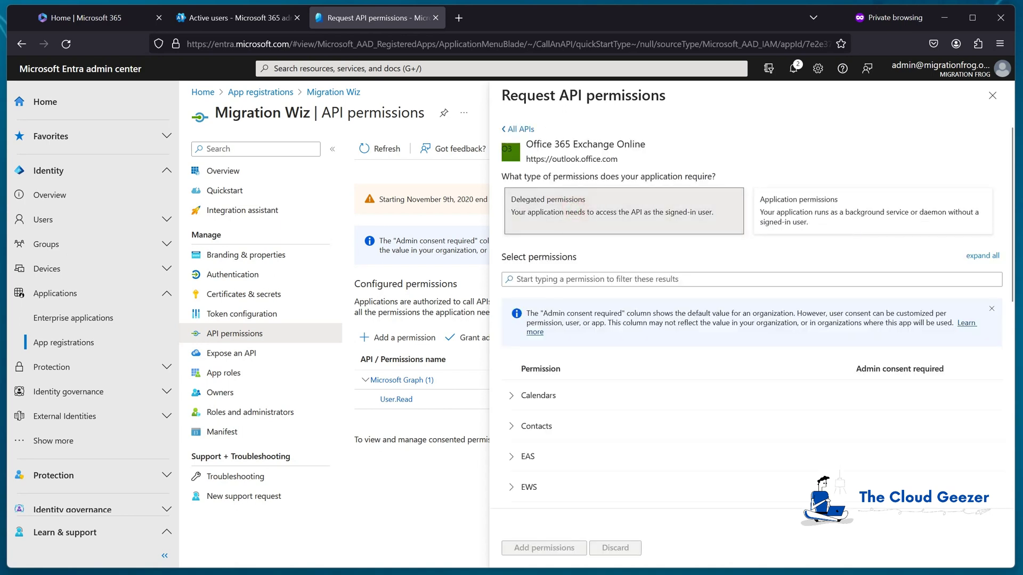
pyautogui.scroll(-3, 581, 343)
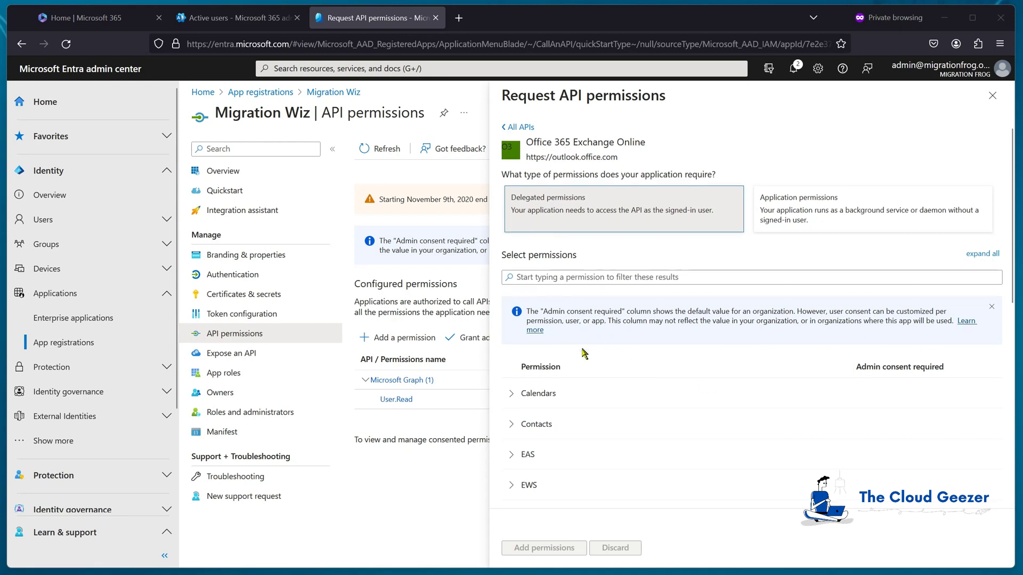
pyautogui.click(512, 360)
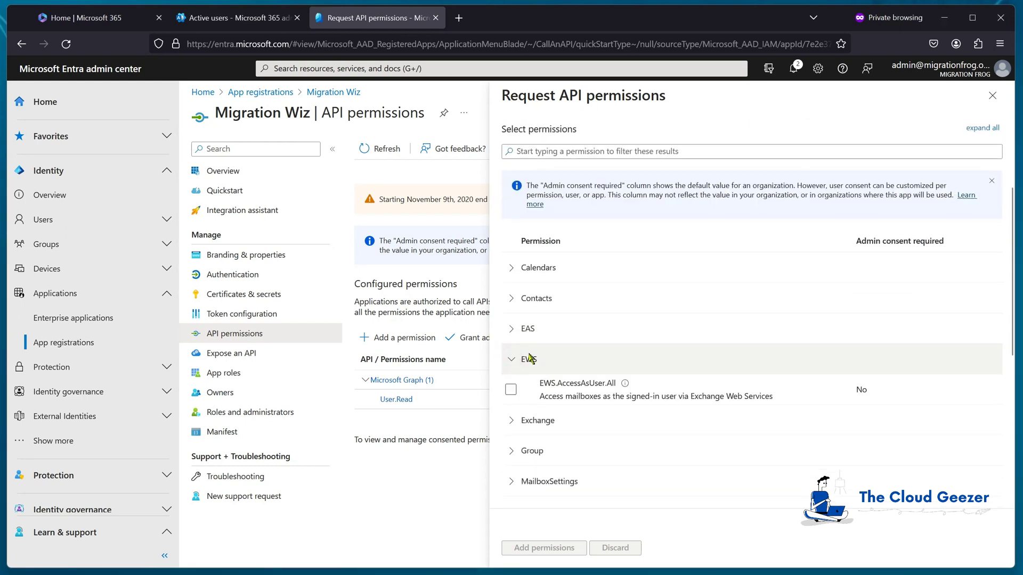
pyautogui.click(511, 391)
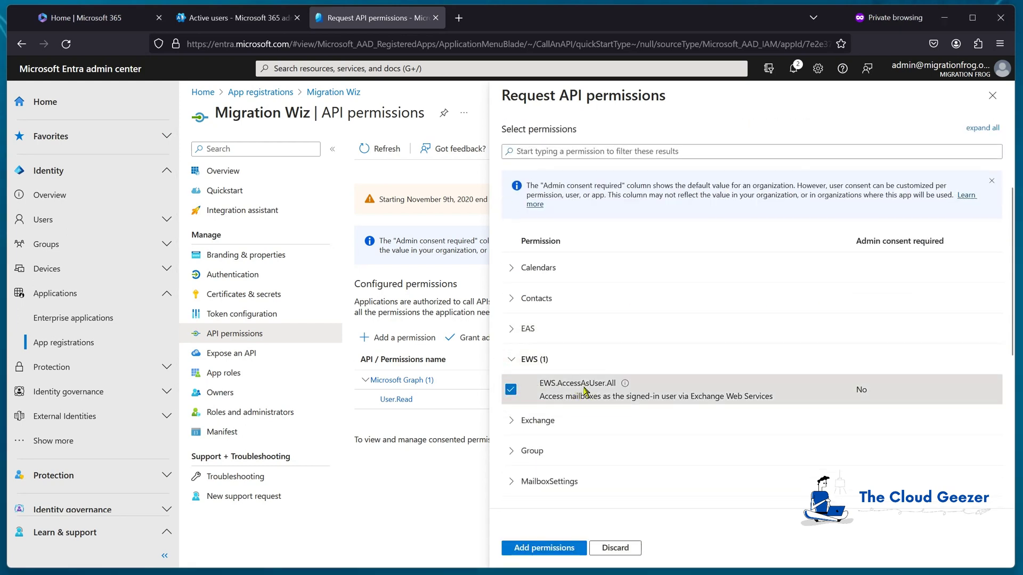
pyautogui.click(561, 550)
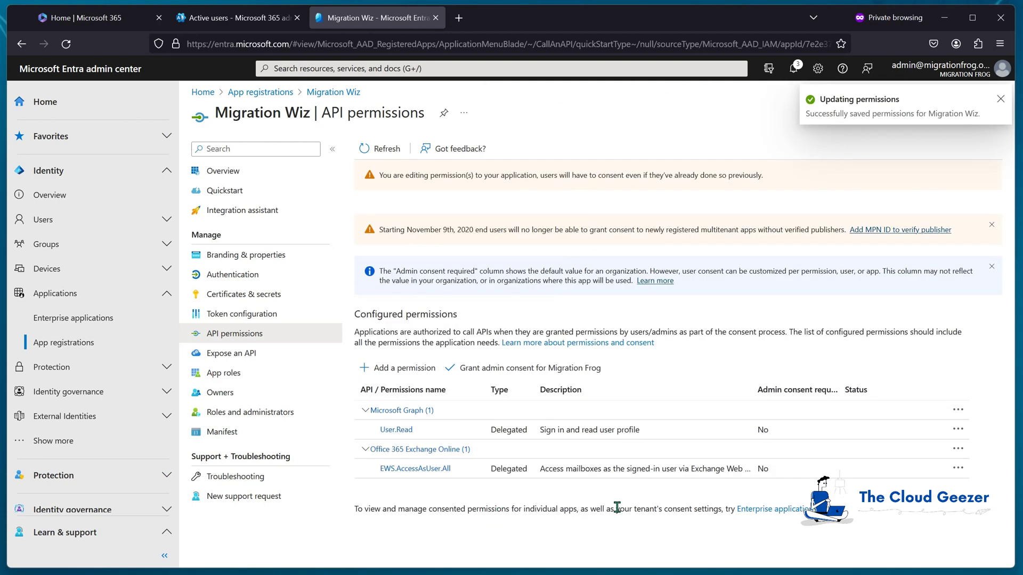
# Grant and confirm admin consent for Migration Frog, then return to the Migration Wiz overview
pyautogui.click(492, 368)
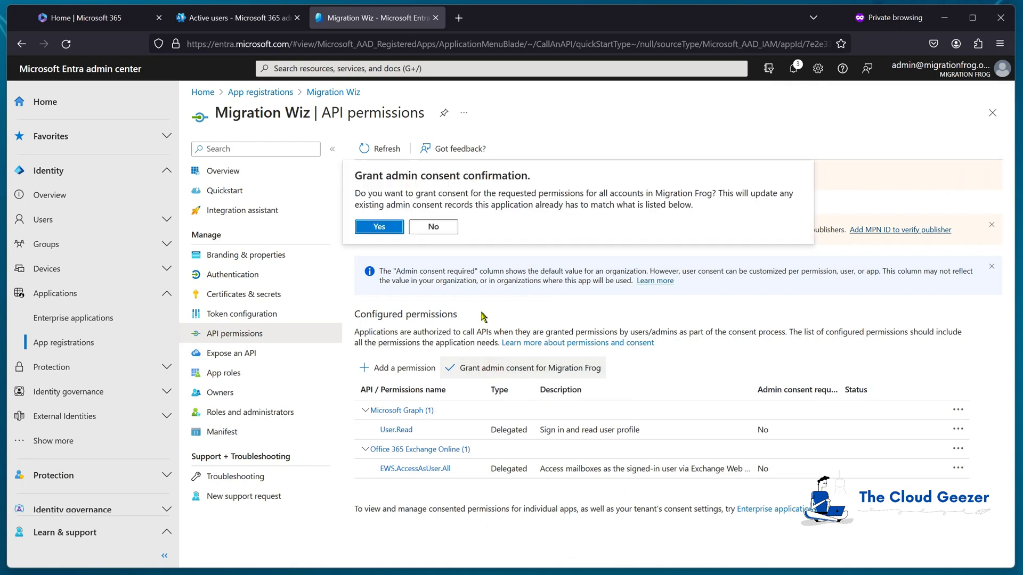
pyautogui.click(380, 229)
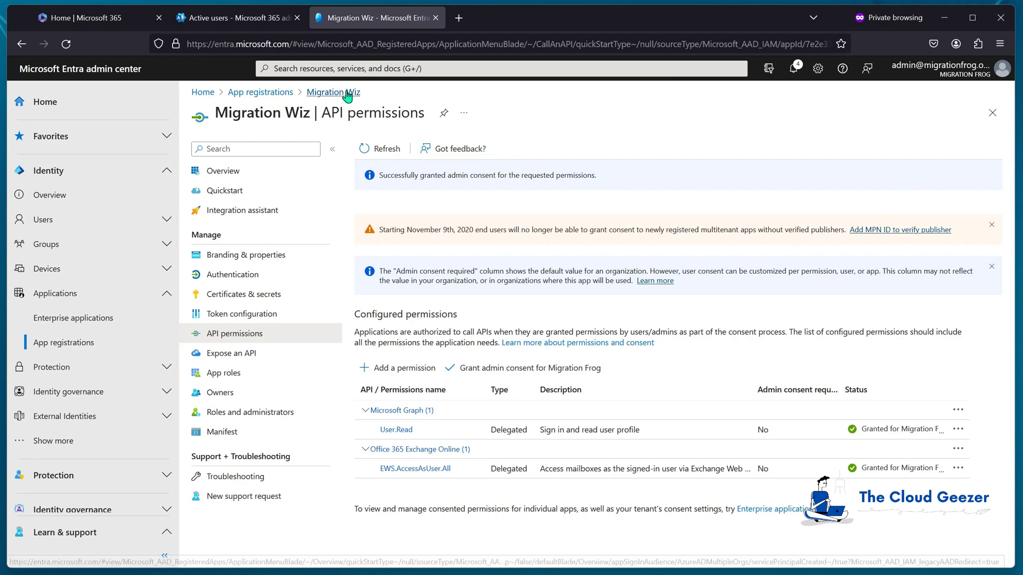
pyautogui.click(247, 170)
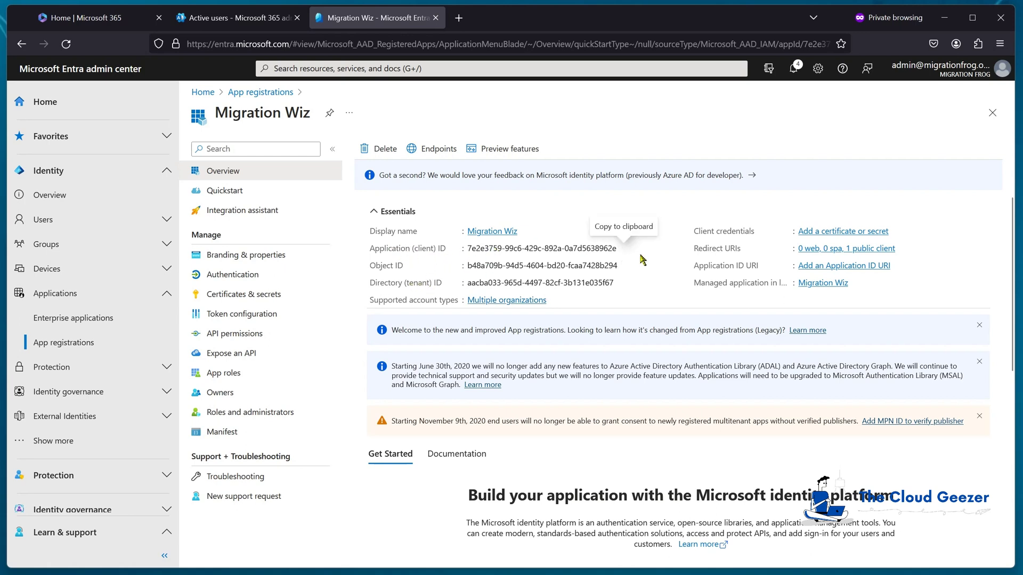
# Paste the Migration Wiz application (client) ID into the MigrationWiz source Client ID field
pyautogui.click(623, 249)
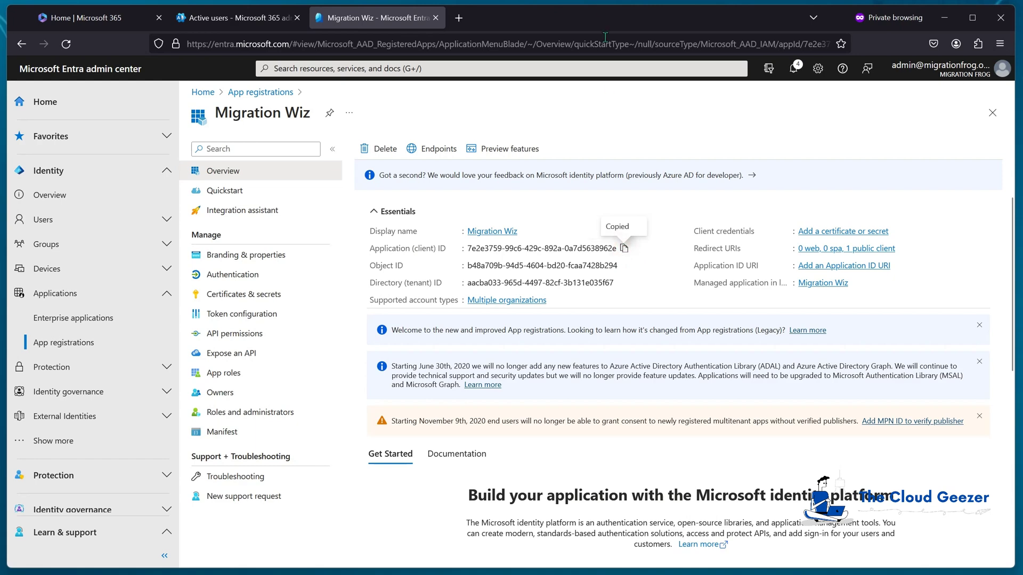
pyautogui.moveTo(597, 17); pyautogui.dragTo(593, 104)
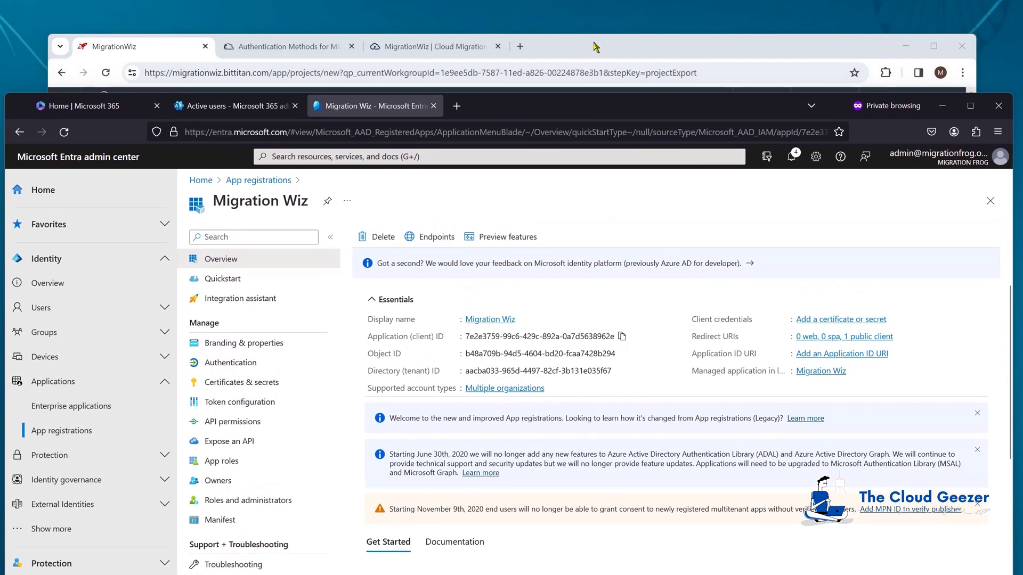
pyautogui.click(596, 48)
pyautogui.rightClick(337, 356)
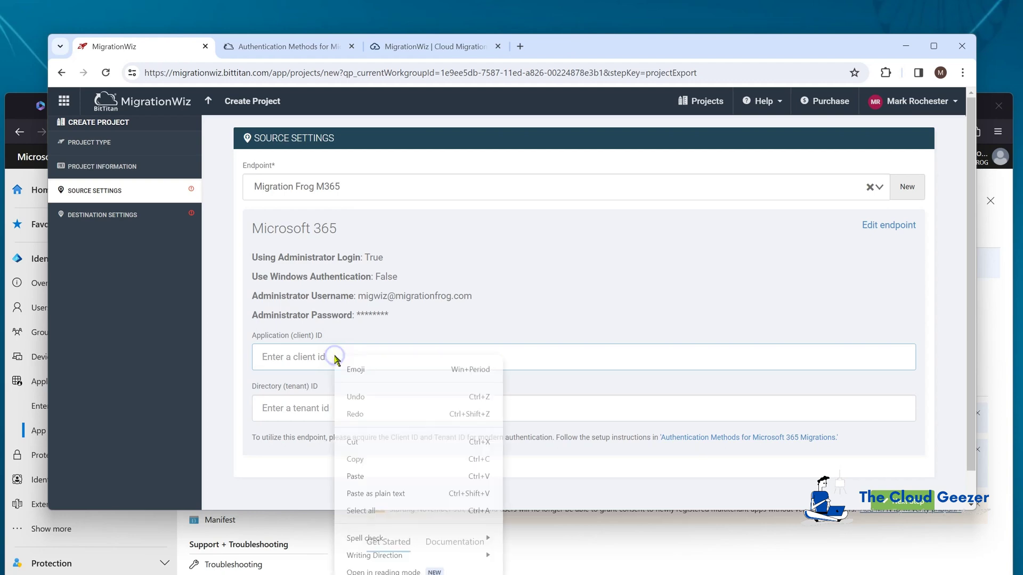
pyautogui.click(367, 476)
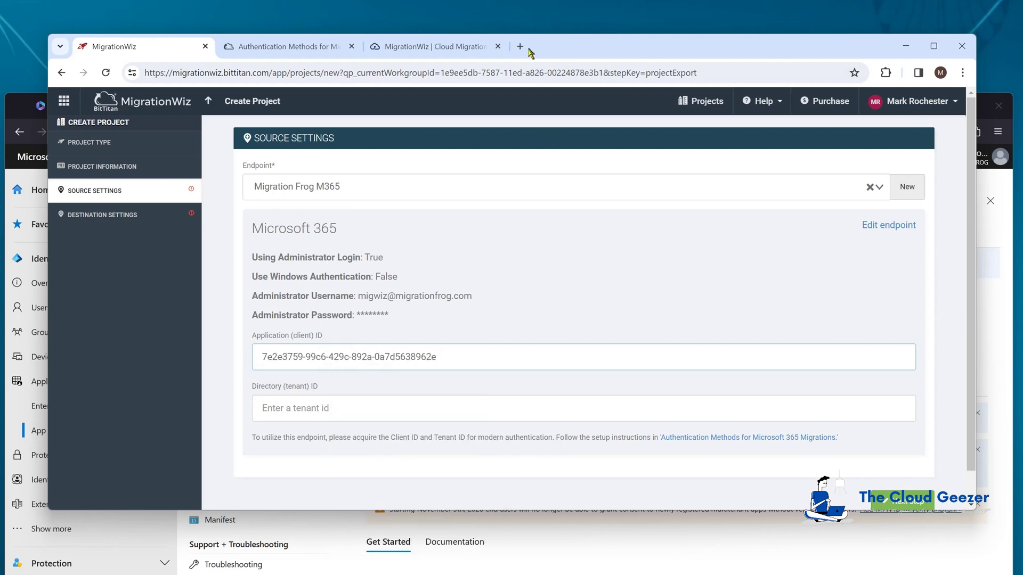
# Paste the directory (tenant) ID into the source Tenant ID field and continue to Destination Settings
pyautogui.hotkey('alt', 'Tab')
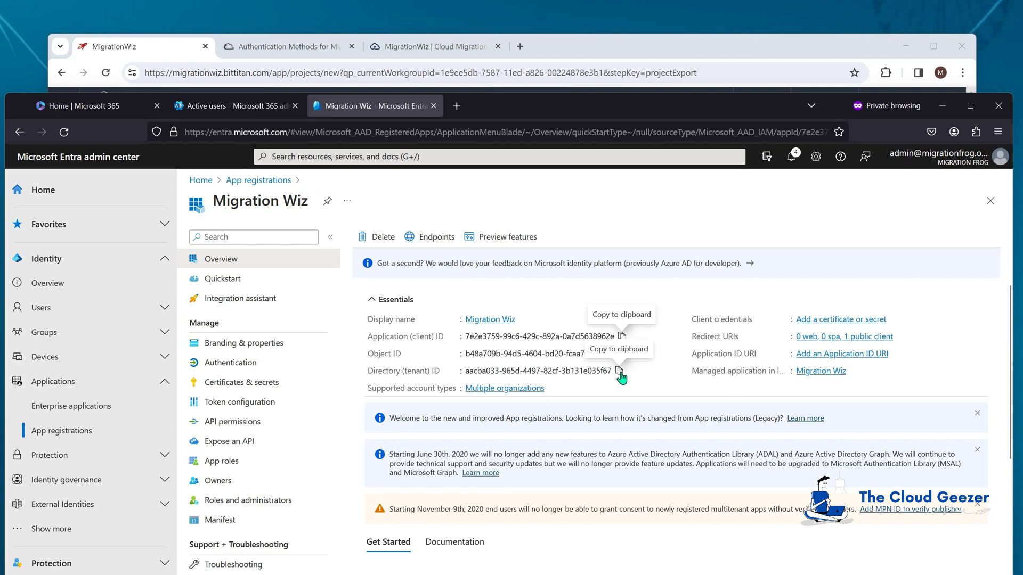
pyautogui.click(619, 371)
pyautogui.hotkey('alt', 'Tab')
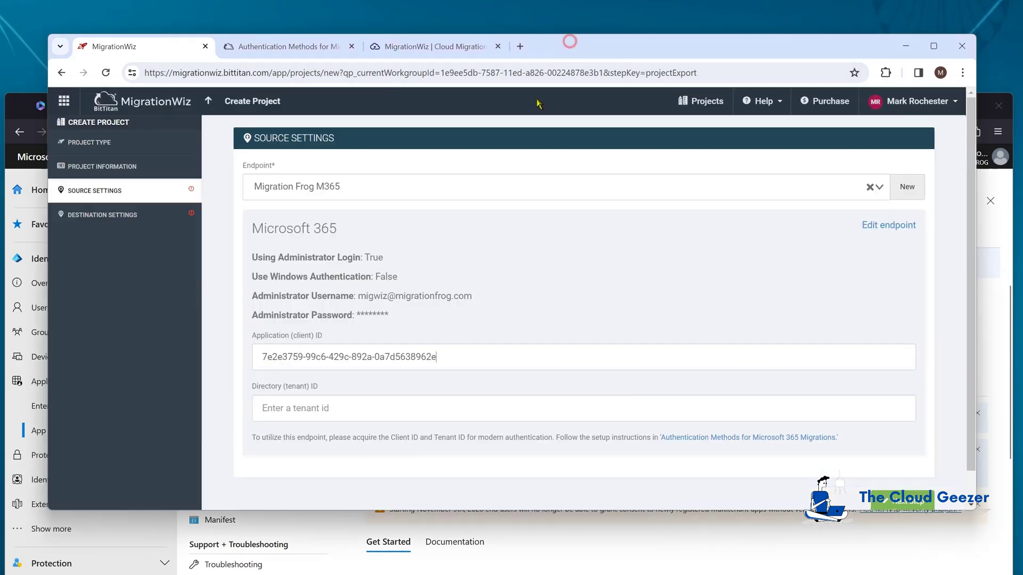
pyautogui.click(369, 411)
pyautogui.rightClick(370, 411)
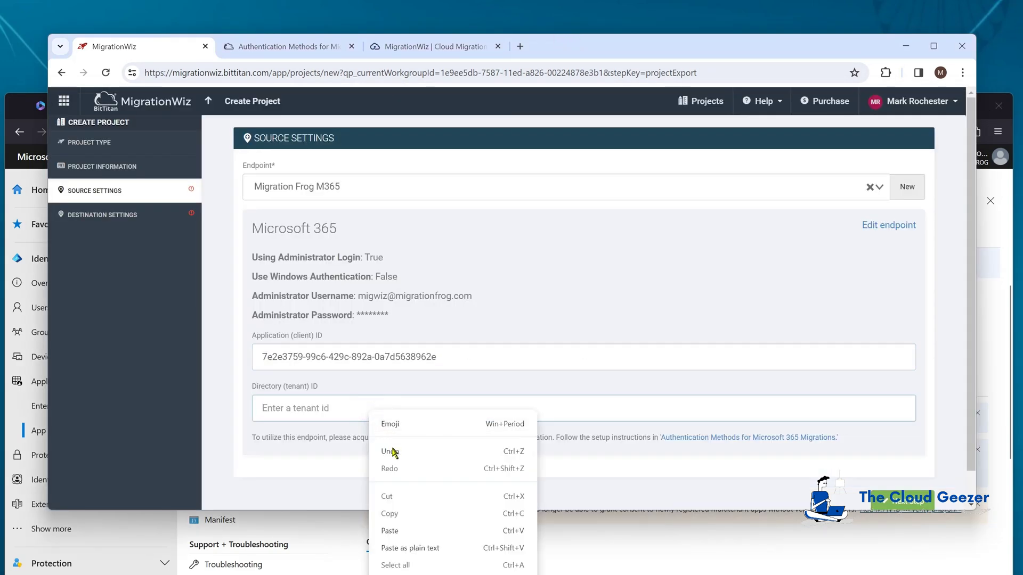
pyautogui.click(401, 533)
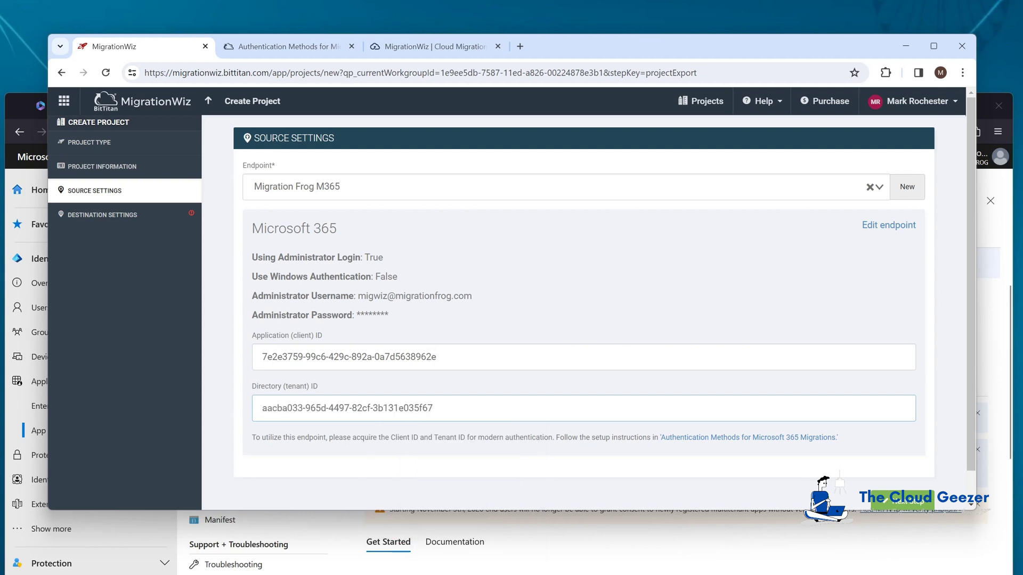
pyautogui.click(908, 502)
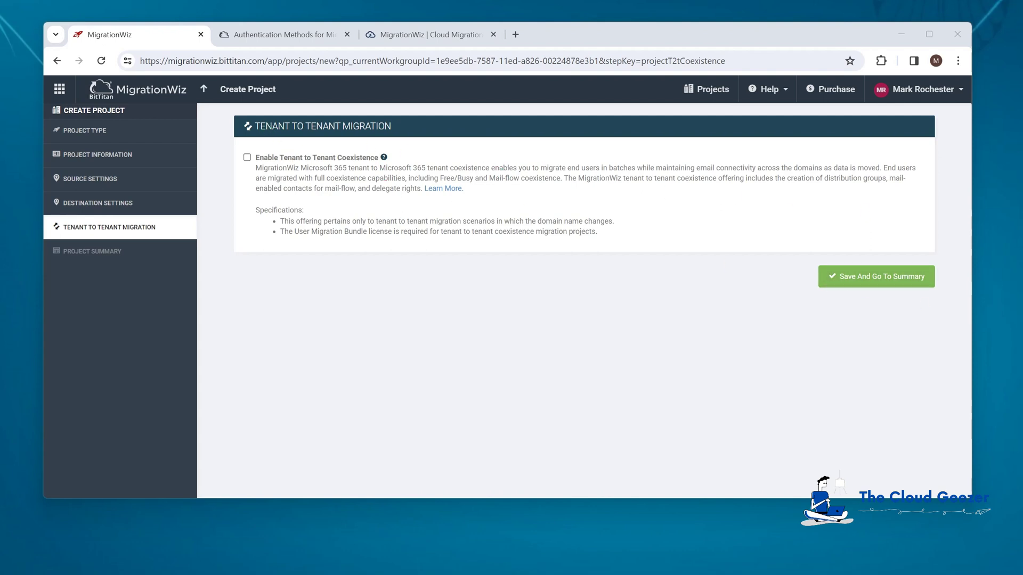
# Save the TCG Demo project via the summary, leaving Tenant to Tenant Coexistence unchecked
pyautogui.click(864, 279)
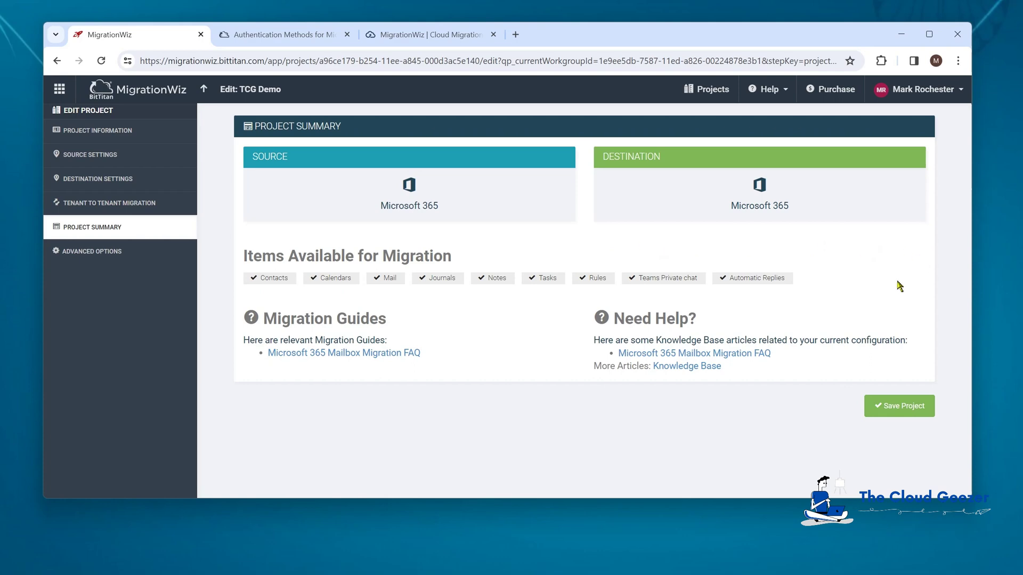
pyautogui.click(909, 406)
pyautogui.click(911, 408)
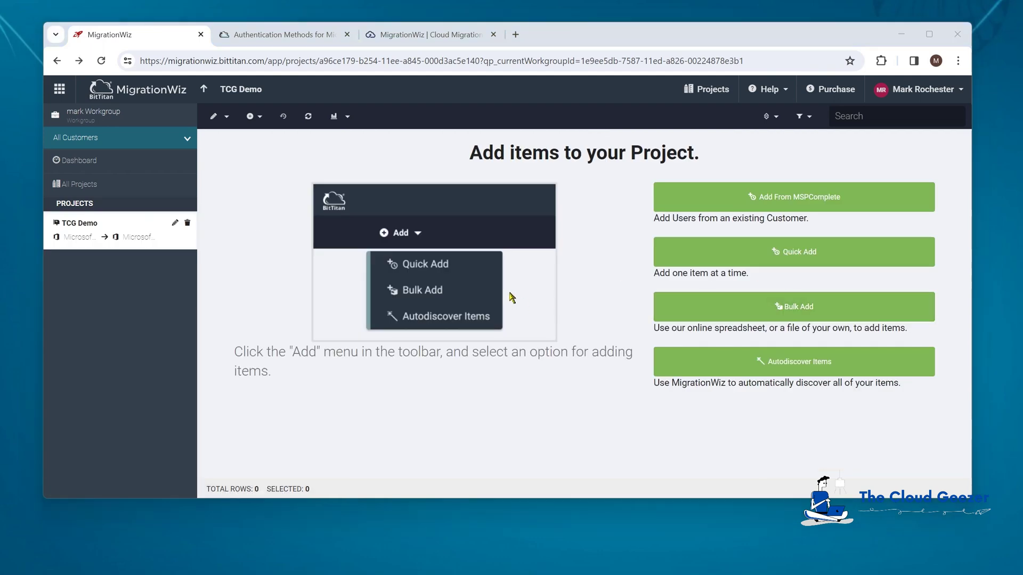
pyautogui.click(225, 118)
pyautogui.click(238, 193)
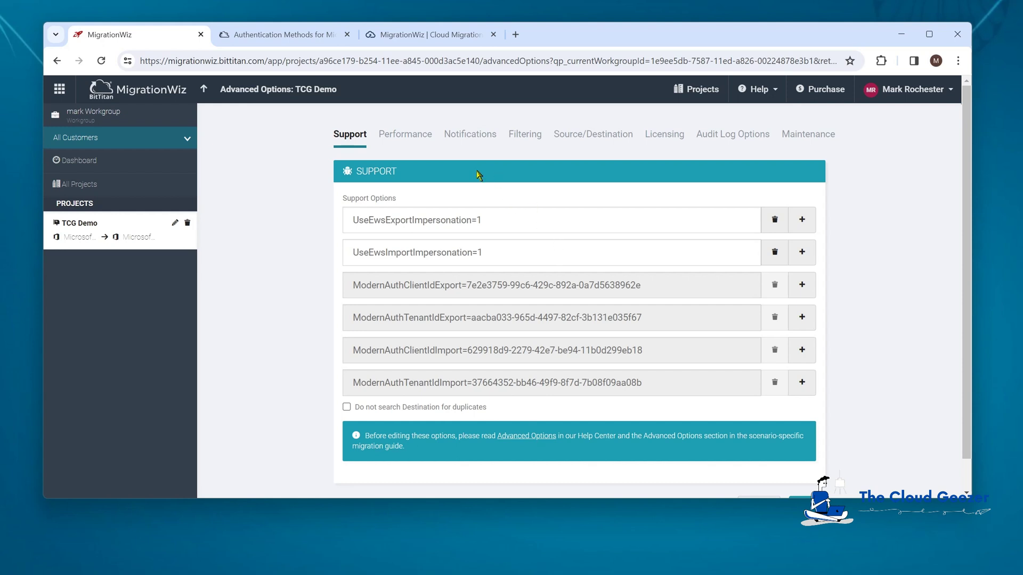
pyautogui.click(205, 90)
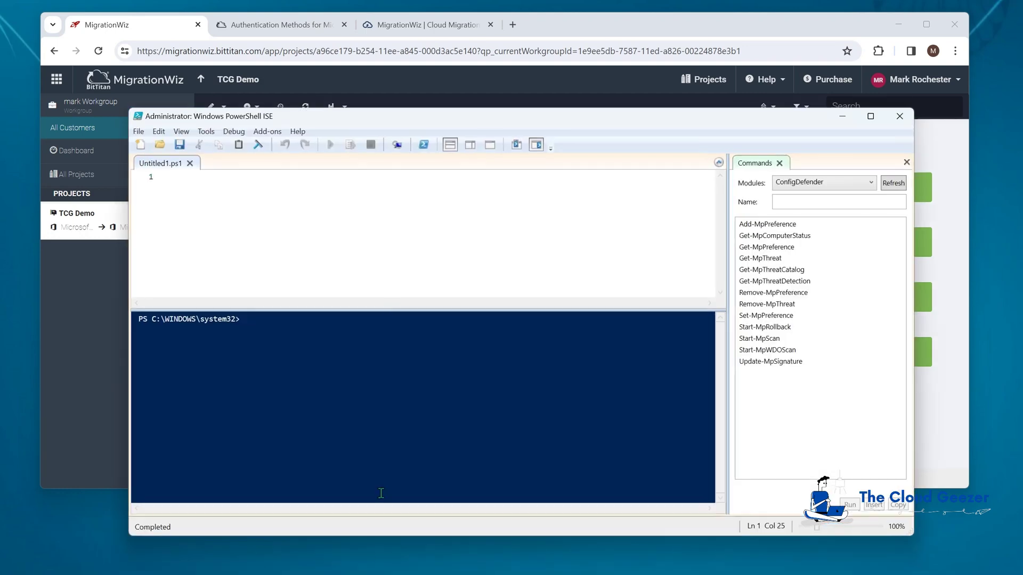
# Run Connect-ExchangeOnline and sign in with the tenant admin account and its password
pyautogui.write('connect-excha')
pyautogui.press('Tab')
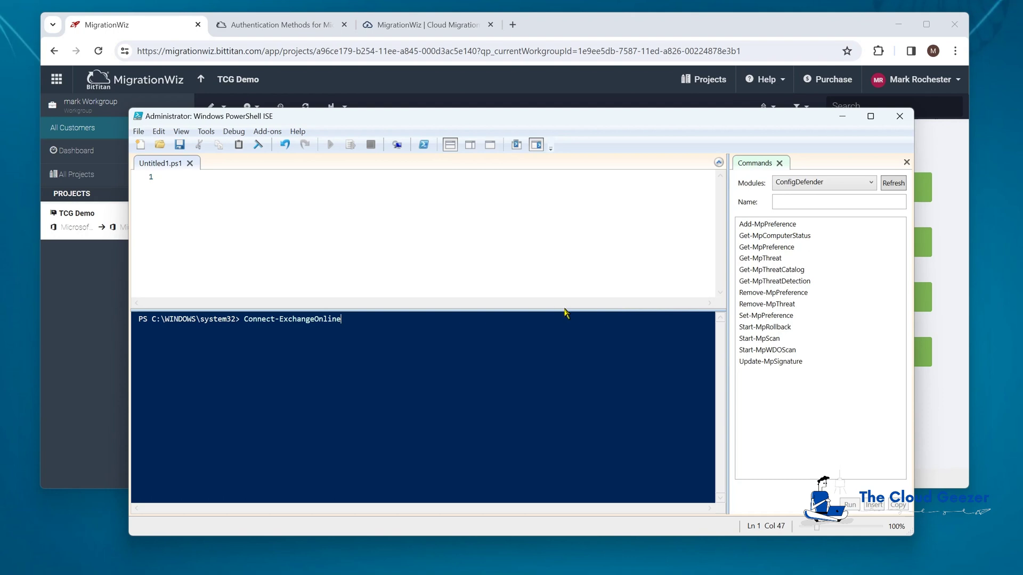
pyautogui.press('Return')
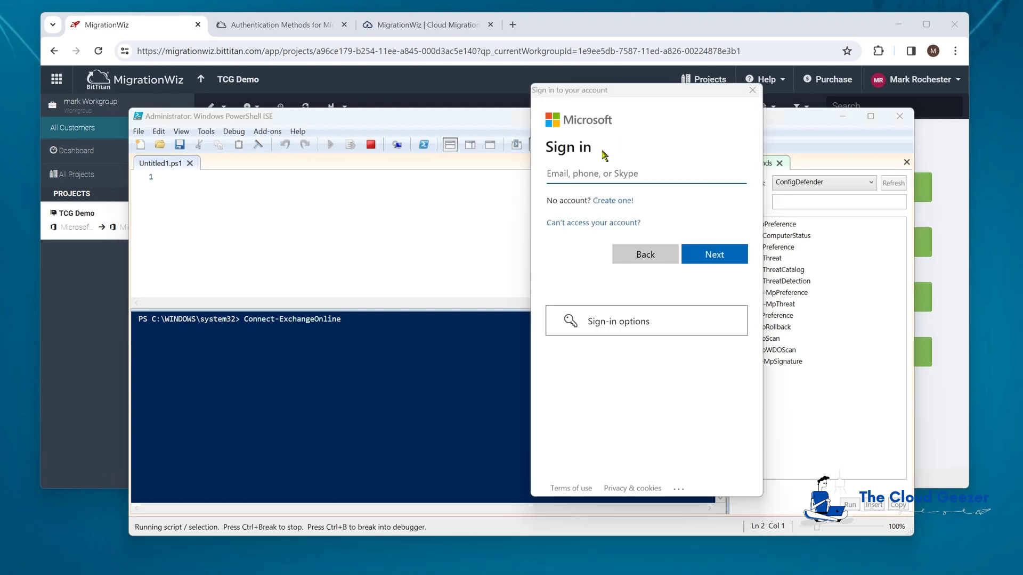
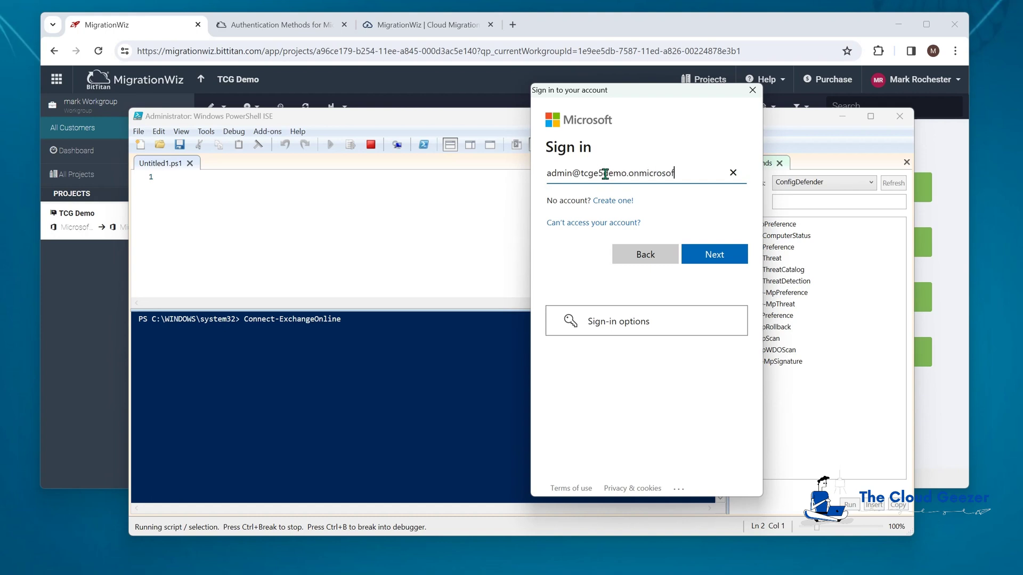
pyautogui.press('Return')
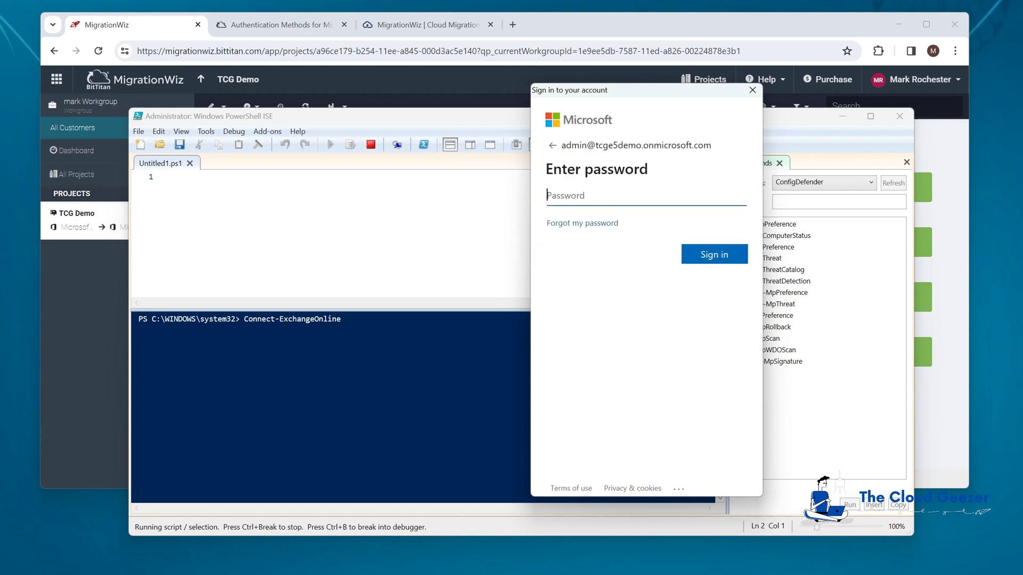
pyautogui.hotkey('ctrl', 'v')
pyautogui.click(714, 256)
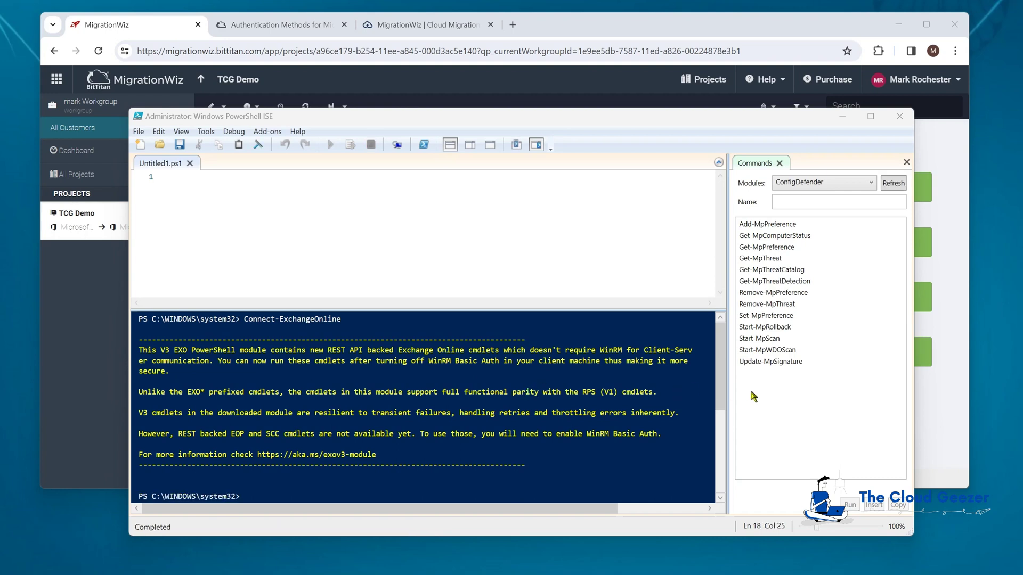
# Run Enable-OrganizationCustomization and check the error saying it is already enabled
pyautogui.click(634, 497)
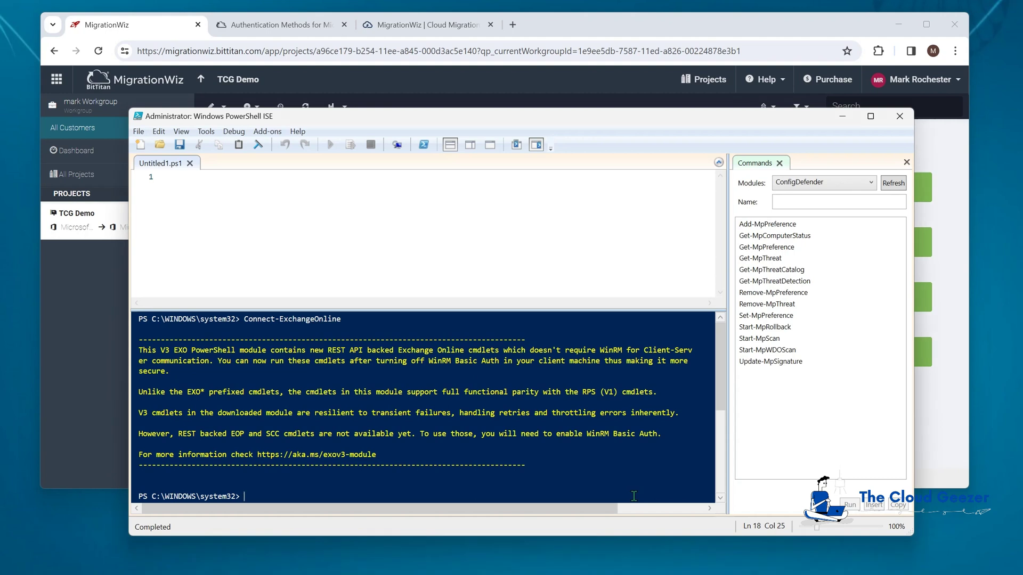
pyautogui.write('enable-')
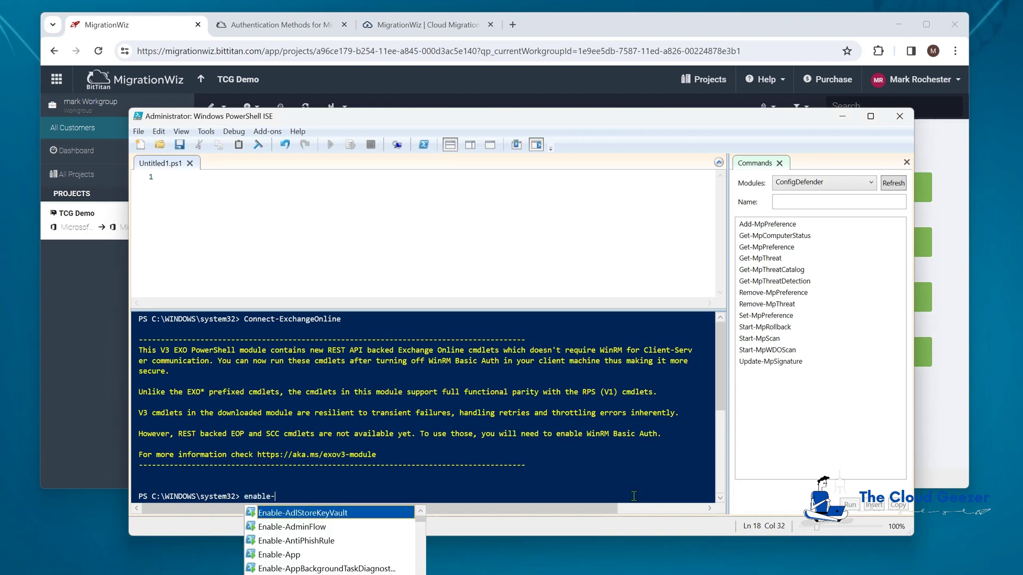
pyautogui.write('org')
pyautogui.press('Tab')
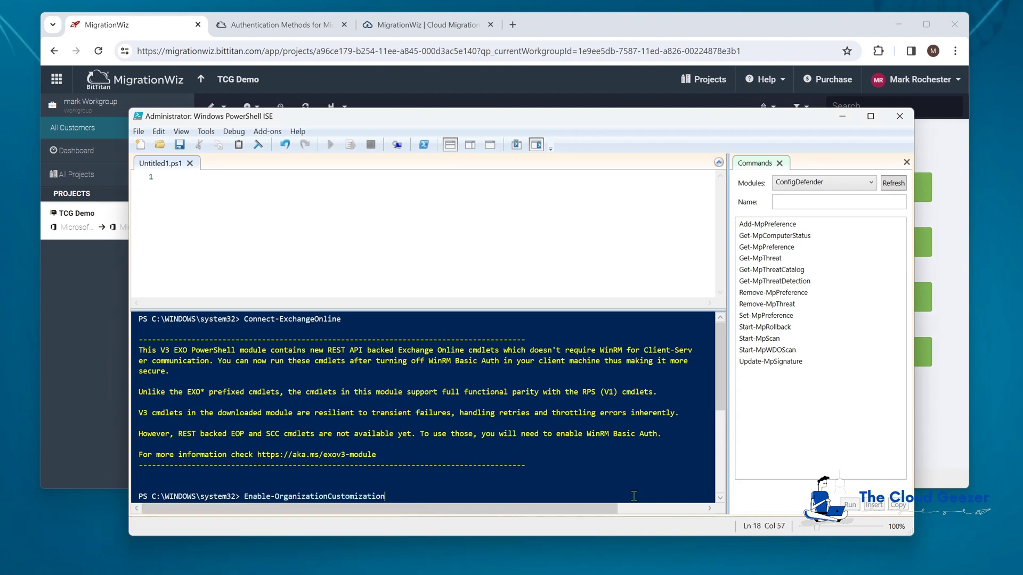
pyautogui.press('Return')
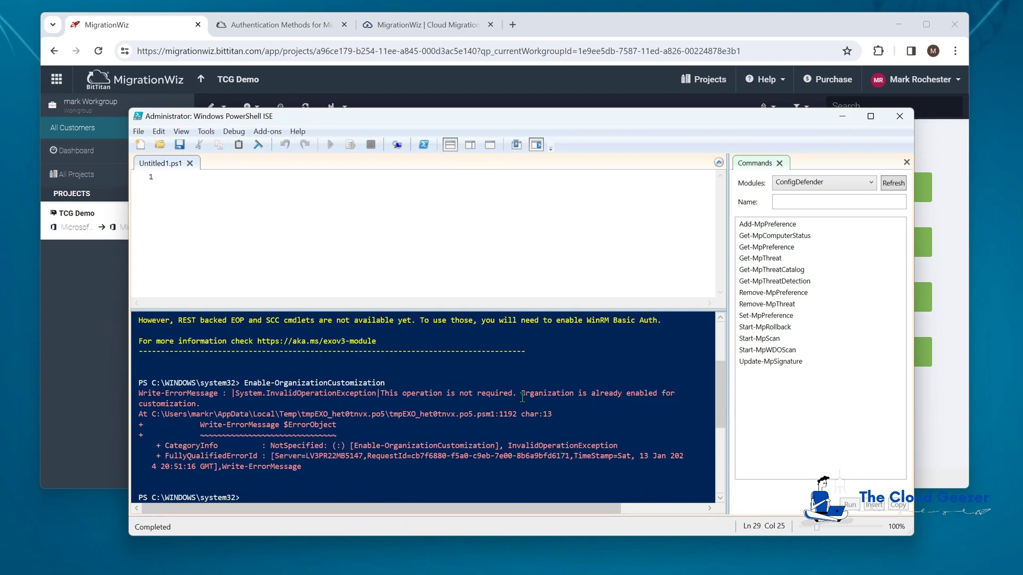
pyautogui.moveTo(521, 394); pyautogui.dragTo(669, 397)
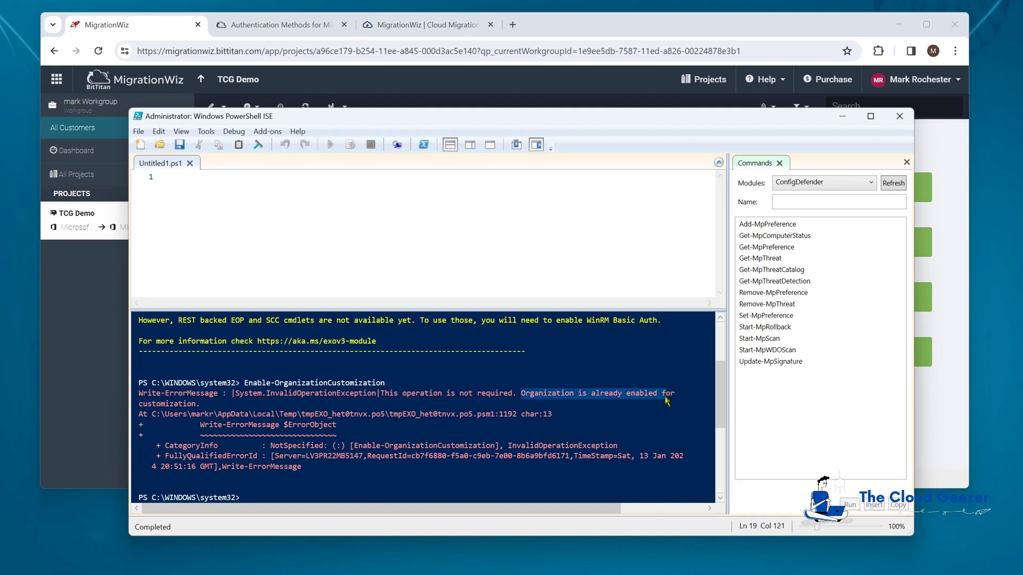
pyautogui.click(530, 402)
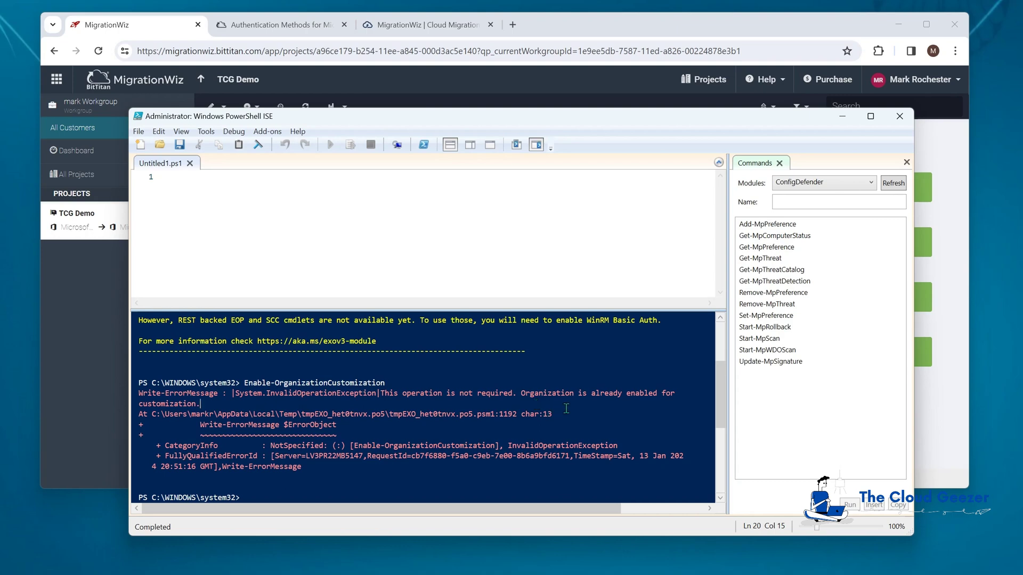
# Add New-ManagementRoleAssignment -Role "ApplicationImpersonation" for the migration account on a new line and run it
pyautogui.click(321, 229)
pyautogui.press('Return')
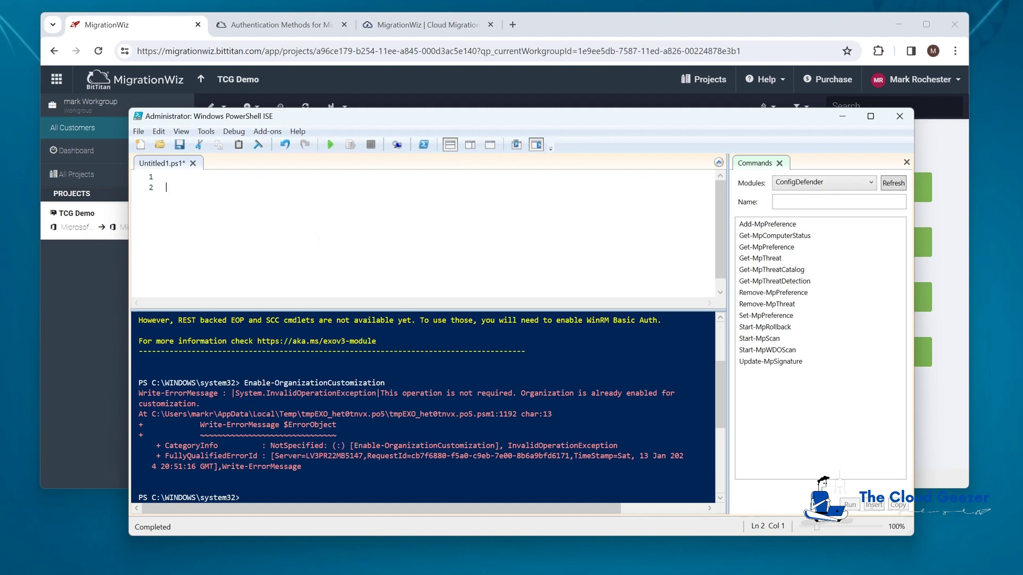
pyautogui.hotkey('ctrl', 'v')
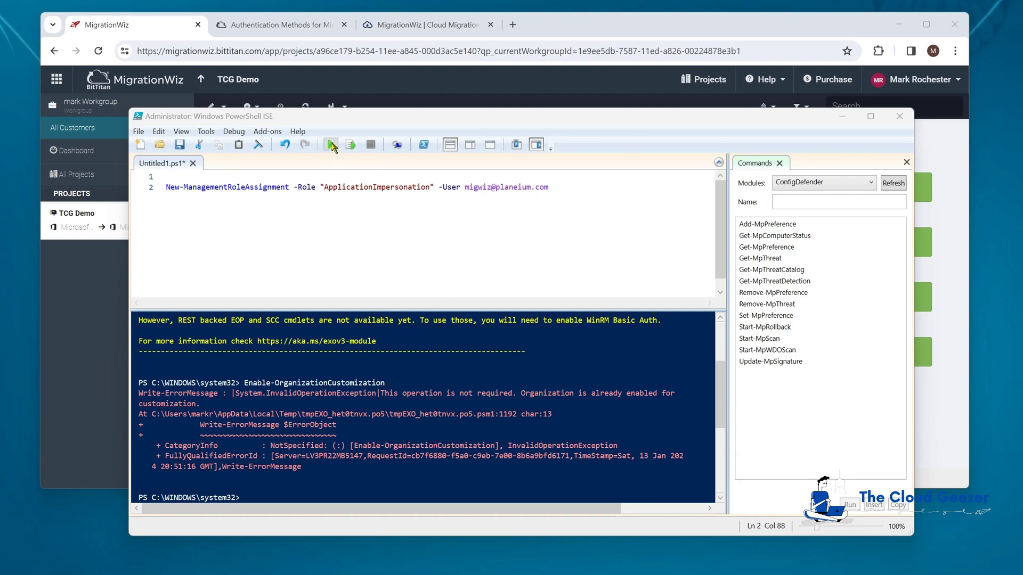
pyautogui.click(332, 146)
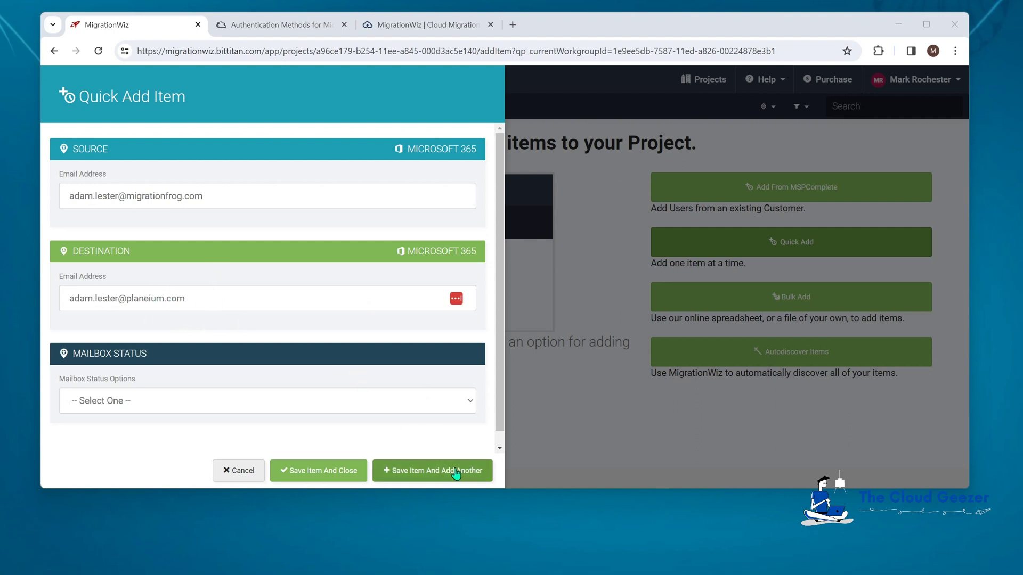
# Save the mailbox item and close the Quick Add Item panel
pyautogui.click(338, 471)
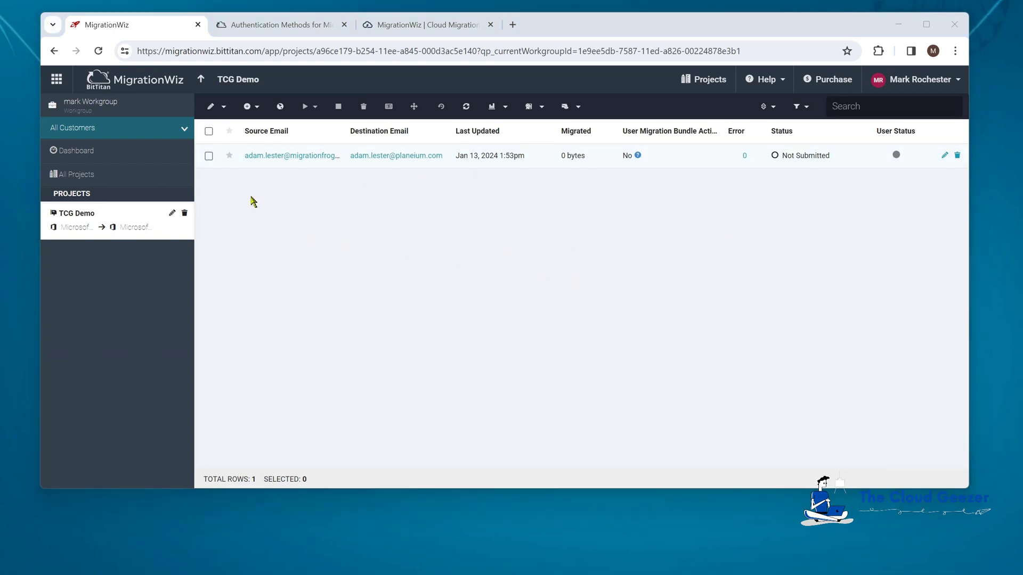
# Run Verify Credentials on the selected mailbox from the Start menu and confirm with OK
pyautogui.click(208, 158)
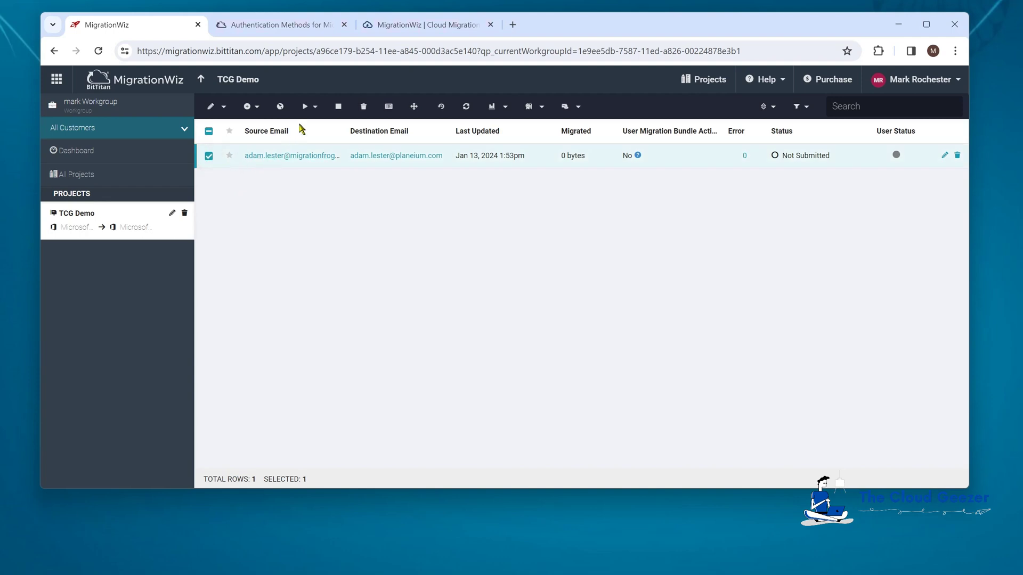
pyautogui.click(315, 107)
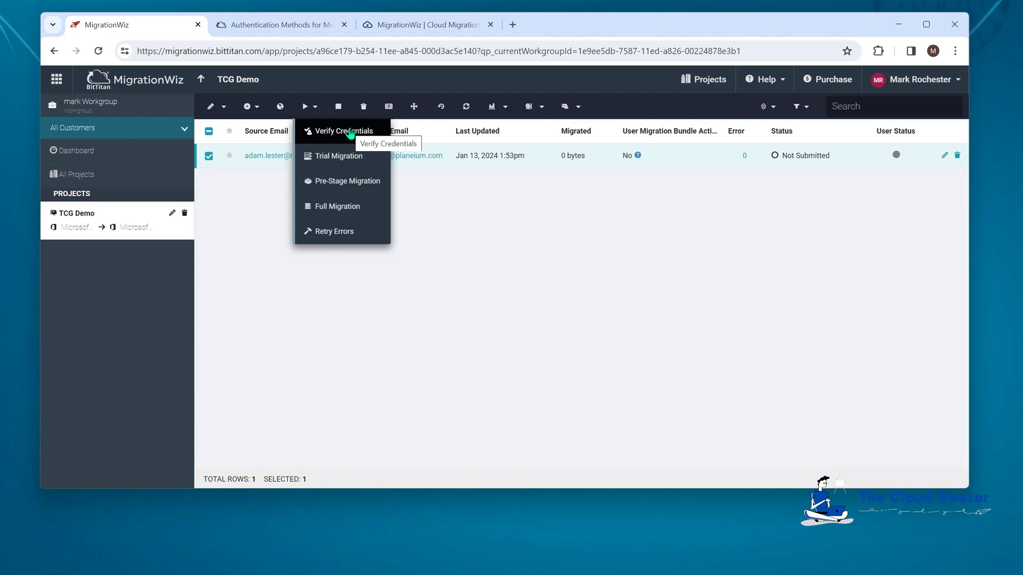
pyautogui.click(350, 132)
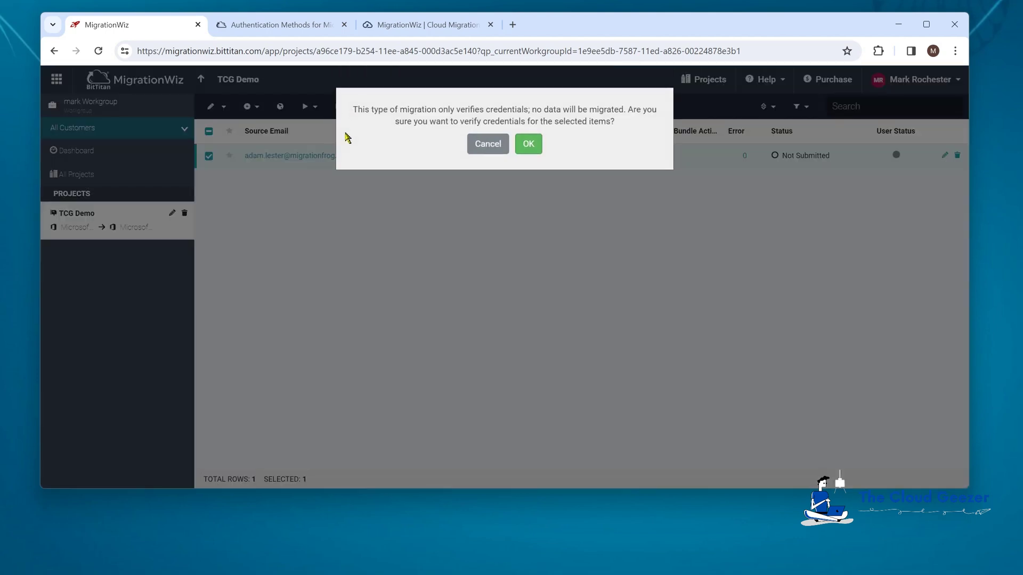
pyautogui.click(534, 143)
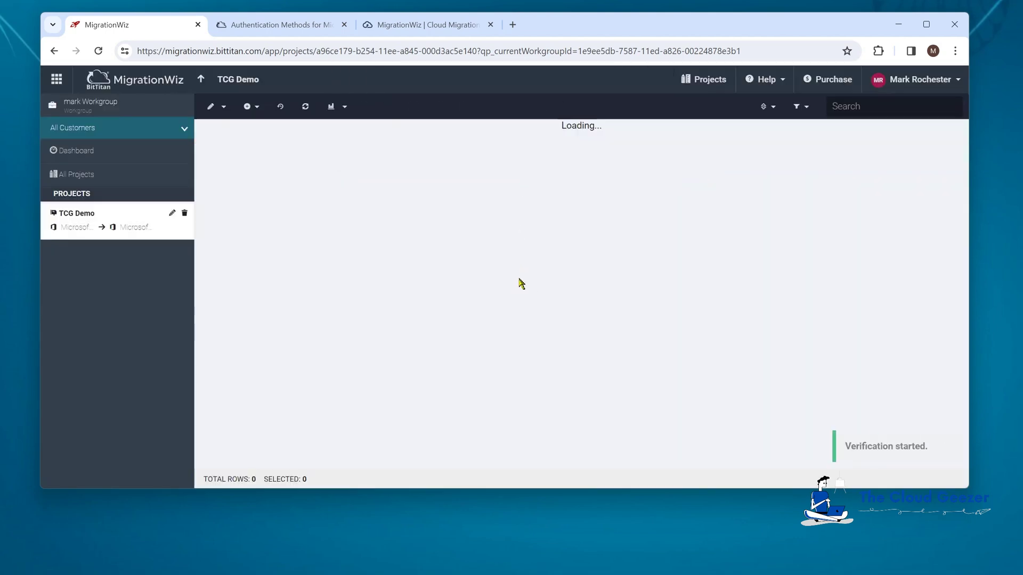